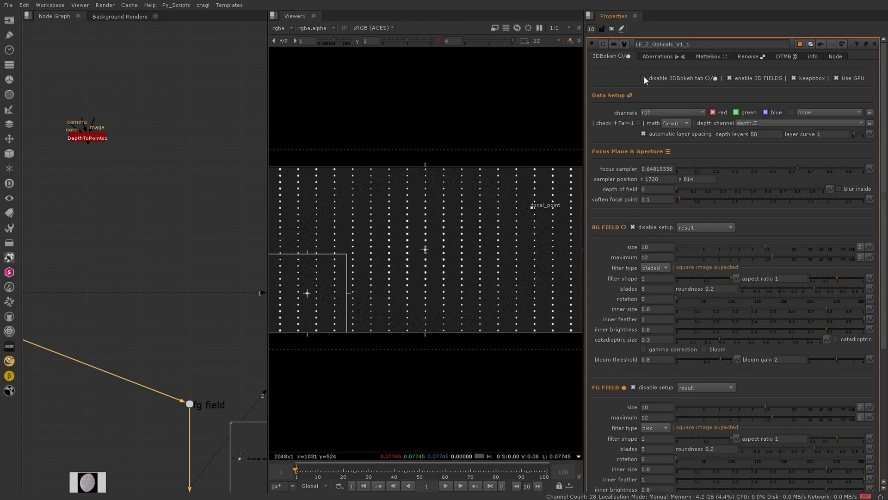
Disable the 3DBokeh tab and bring up the Spherical Aberration settings among the Aberrations controls.
{"action": "left_click", "coordinate": [644, 78]}
{"action": "left_click", "coordinate": [659, 56]}
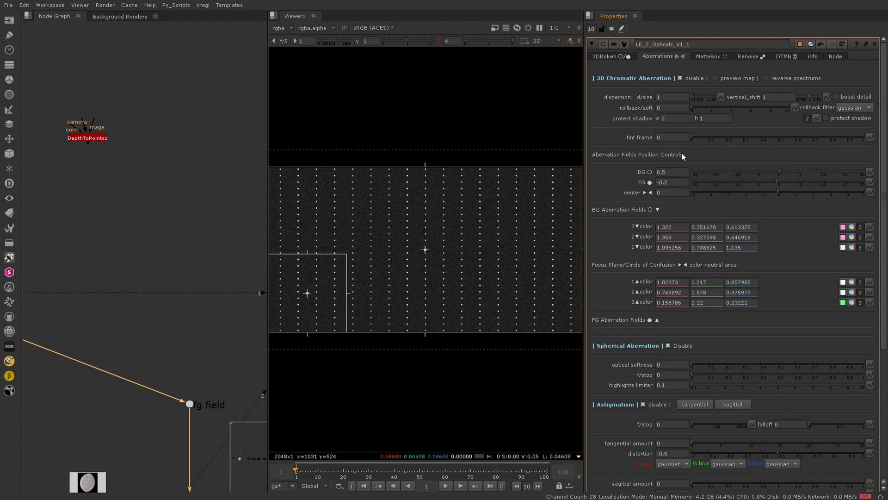
{"action": "scroll", "coordinate": [682, 151], "scroll_direction": "down", "scroll_amount": 5}
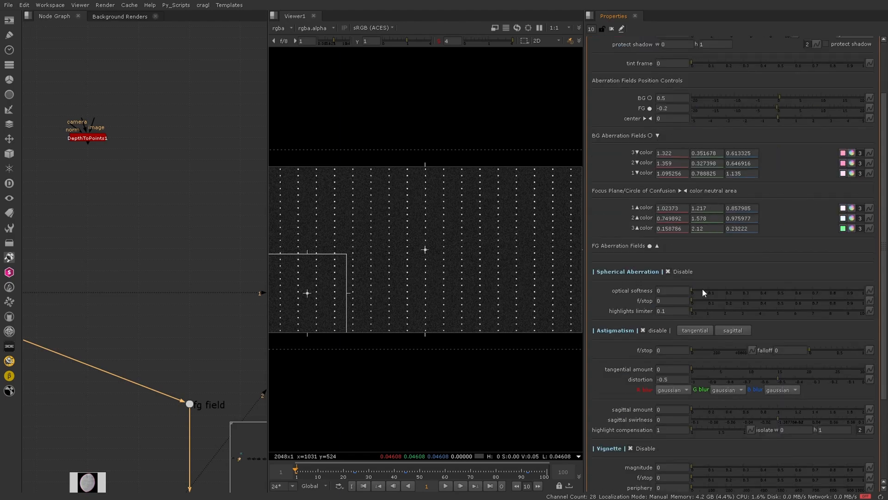
{"action": "scroll", "coordinate": [702, 289], "scroll_direction": "up", "scroll_amount": 5}
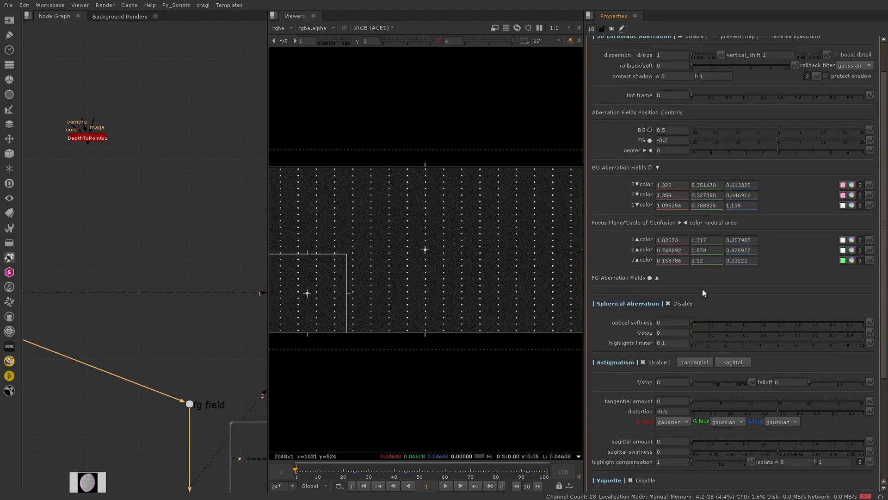
{"action": "scroll", "coordinate": [702, 289], "scroll_direction": "down", "scroll_amount": 5}
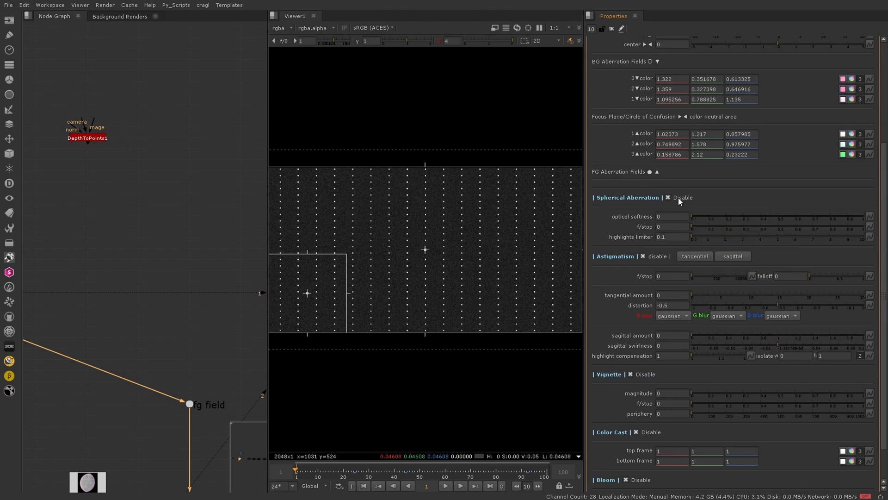
With the viewer widened over the node graph, enable Spherical Aberration and set its optical softness to 0.665.
{"action": "middle_click_drag", "start_coordinate": [129, 334], "coordinate": [189, 58]}
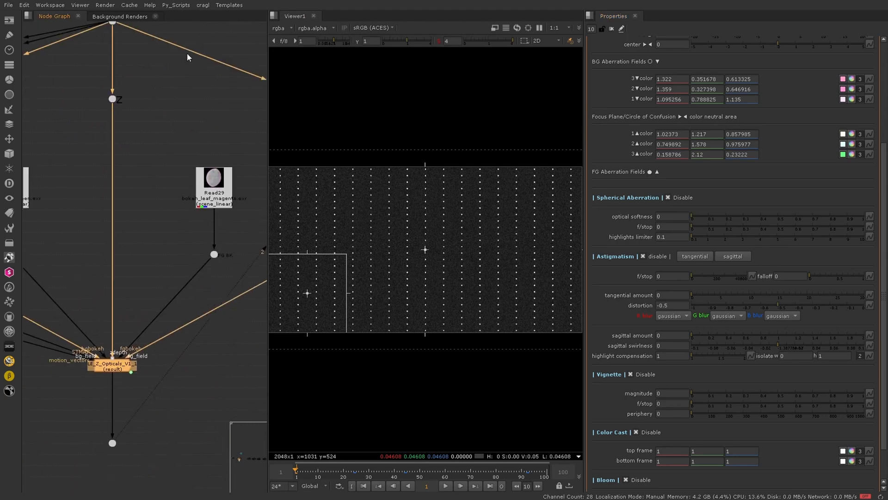
{"action": "left_click_drag", "start_coordinate": [268, 230], "coordinate": [134, 243]}
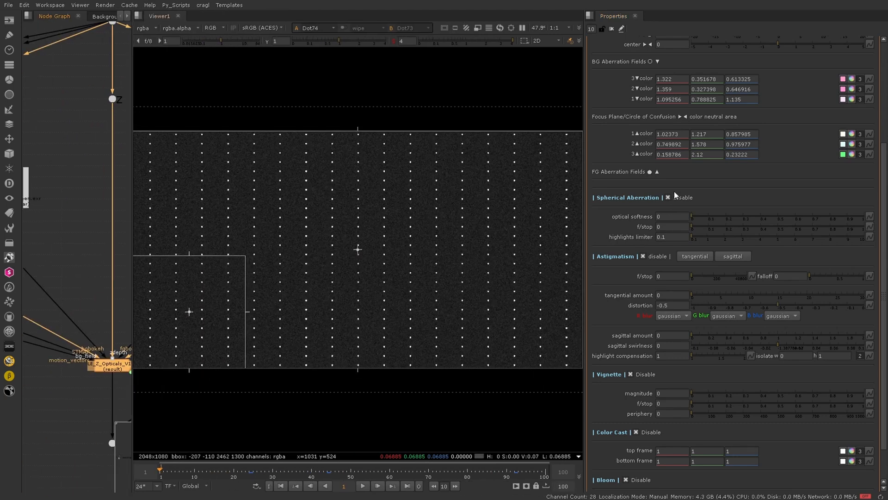
{"action": "left_click", "coordinate": [685, 198]}
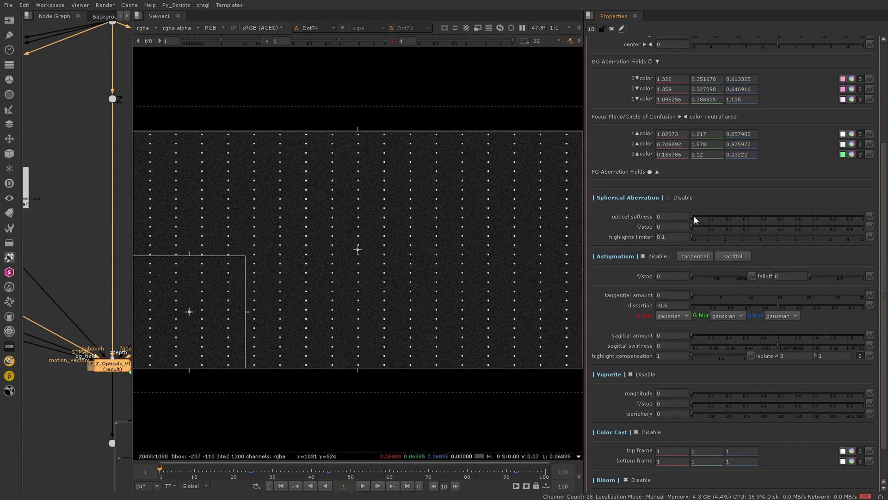
{"action": "left_click", "coordinate": [694, 217]}
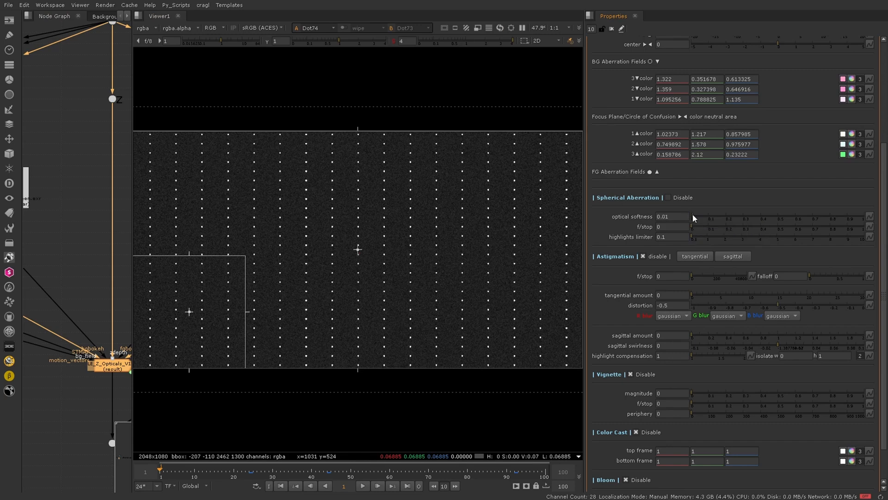
{"action": "left_click_drag", "start_coordinate": [727, 218], "coordinate": [766, 216]}
{"action": "mouse_move", "coordinate": [821, 215]}
{"action": "left_mouse_down"}
{"action": "mouse_move", "coordinate": [776, 223]}
{"action": "mouse_move", "coordinate": [806, 220]}
{"action": "left_mouse_up"}
Examine the dots and grain near the frame's corner with Spherical Aberration switched off and on.
{"action": "scroll", "coordinate": [167, 155], "scroll_direction": "up", "scroll_amount": 6}
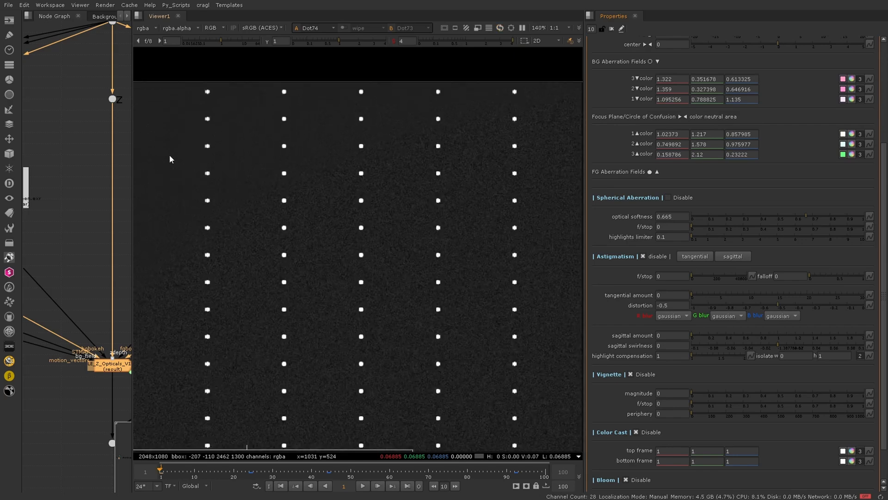
{"action": "middle_click_drag", "start_coordinate": [171, 155], "coordinate": [333, 181]}
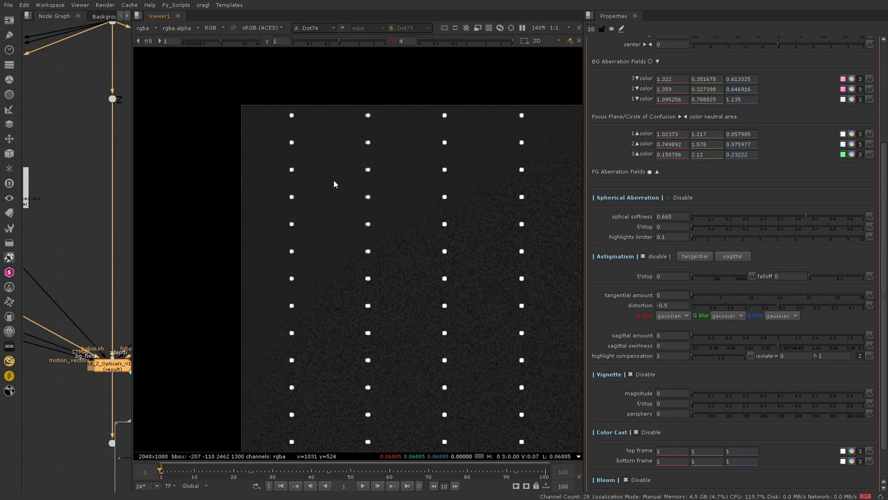
{"action": "left_click", "coordinate": [674, 197]}
{"action": "left_click", "coordinate": [674, 196]}
{"action": "left_click", "coordinate": [669, 197]}
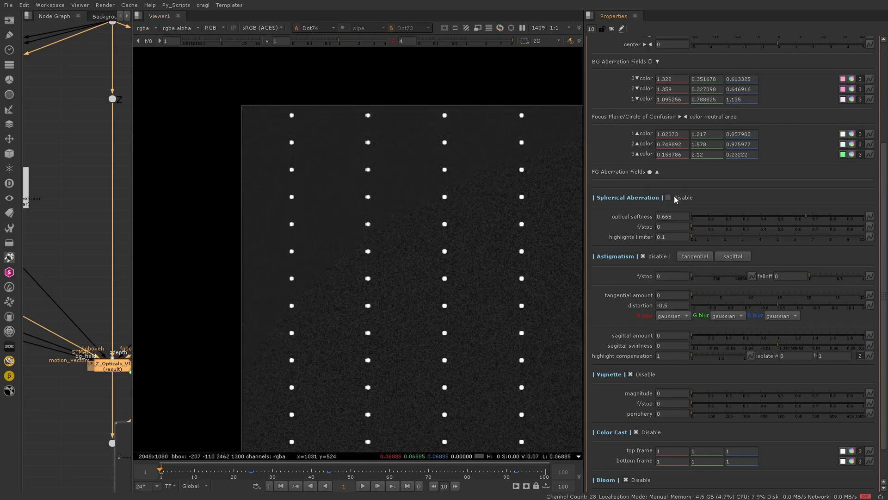
{"action": "left_click", "coordinate": [669, 198]}
{"action": "scroll", "coordinate": [278, 231], "scroll_direction": "up", "scroll_amount": 2}
{"action": "key", "text": "f"}
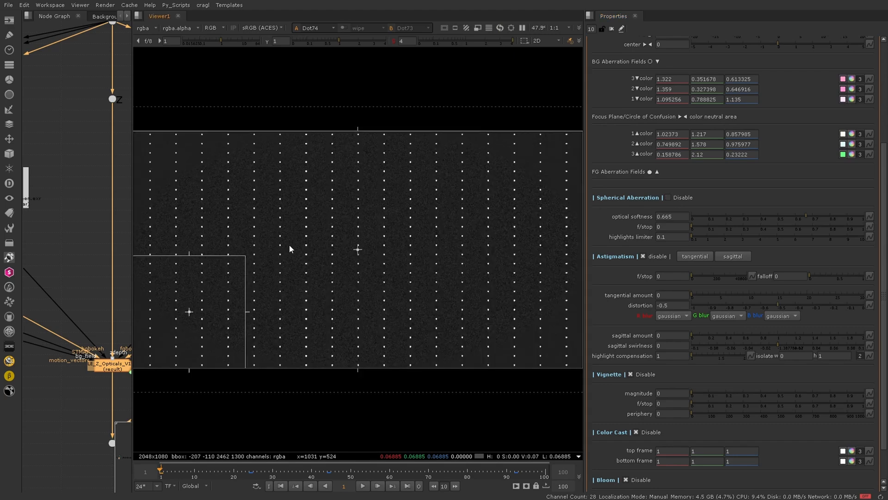
Raise the Spherical Aberration optical softness to 0.825 and set its f/stop to 0.575.
{"action": "left_click_drag", "start_coordinate": [811, 214], "coordinate": [834, 214]}
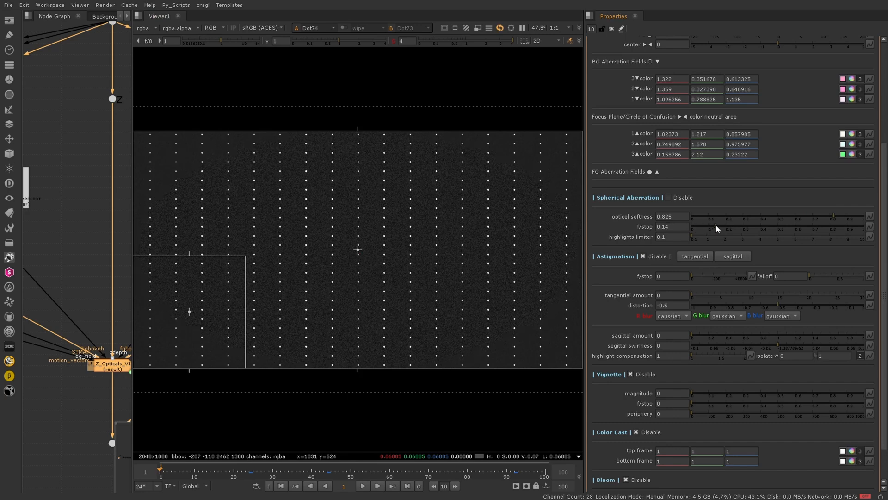
{"action": "mouse_move", "coordinate": [716, 227]}
{"action": "left_mouse_down"}
{"action": "mouse_move", "coordinate": [761, 222]}
{"action": "mouse_move", "coordinate": [710, 225]}
{"action": "left_mouse_up"}
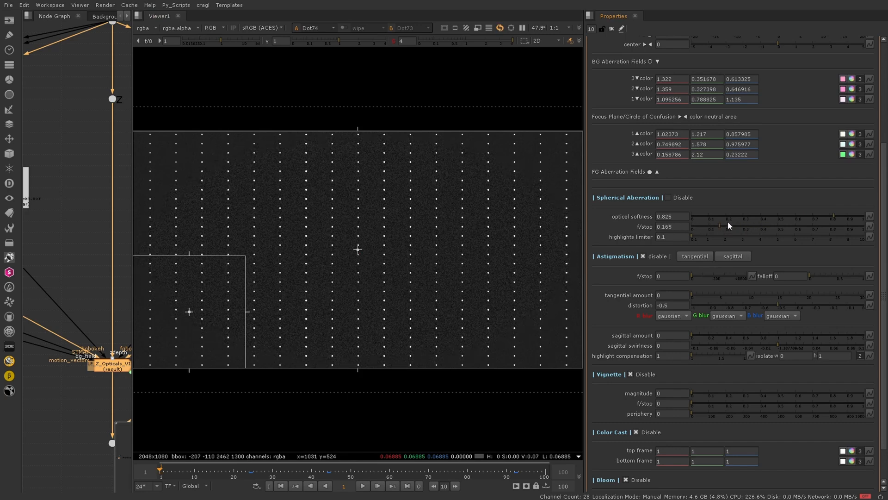
{"action": "left_click_drag", "start_coordinate": [809, 222], "coordinate": [788, 225]}
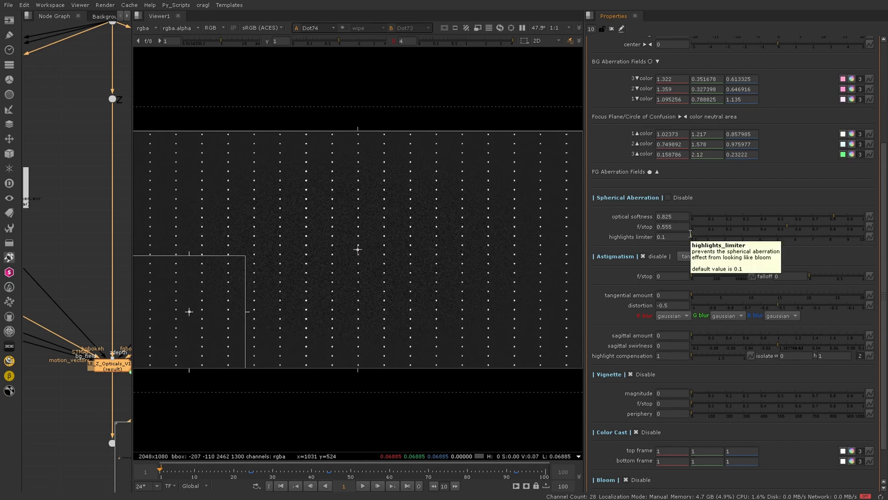
{"action": "mouse_move", "coordinate": [788, 225]}
{"action": "left_mouse_down"}
{"action": "mouse_move", "coordinate": [729, 227]}
{"action": "mouse_move", "coordinate": [788, 230]}
{"action": "left_mouse_up"}
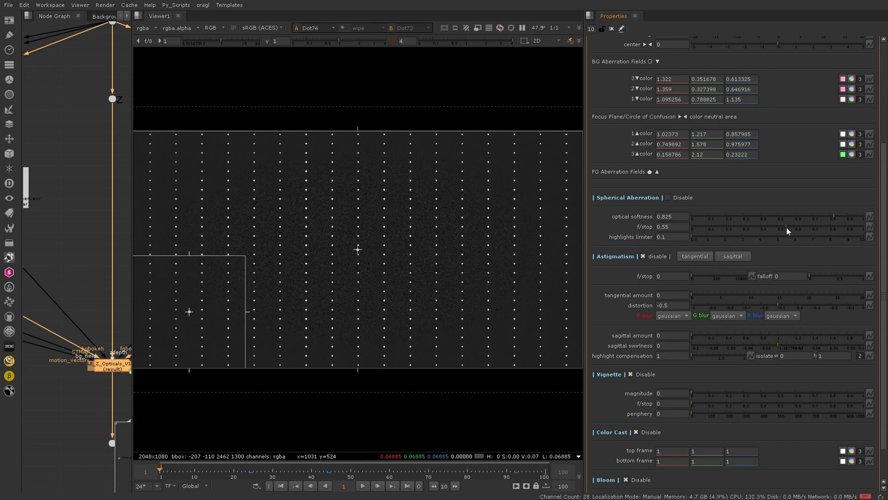
{"action": "left_click_drag", "start_coordinate": [734, 233], "coordinate": [723, 234]}
{"action": "left_click_drag", "start_coordinate": [736, 237], "coordinate": [819, 234]}
{"action": "left_click_drag", "start_coordinate": [720, 235], "coordinate": [785, 232]}
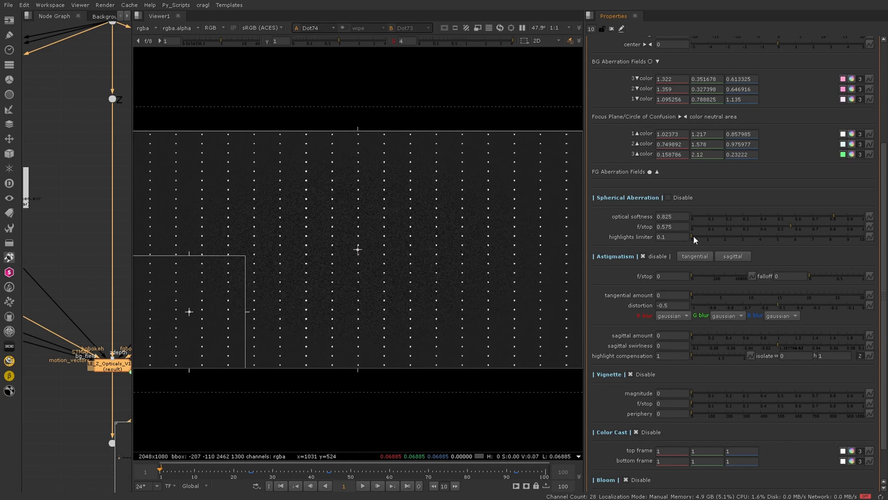
Set the Spherical Aberration highlights limiter to 0.3.
{"action": "left_click", "coordinate": [678, 237]}
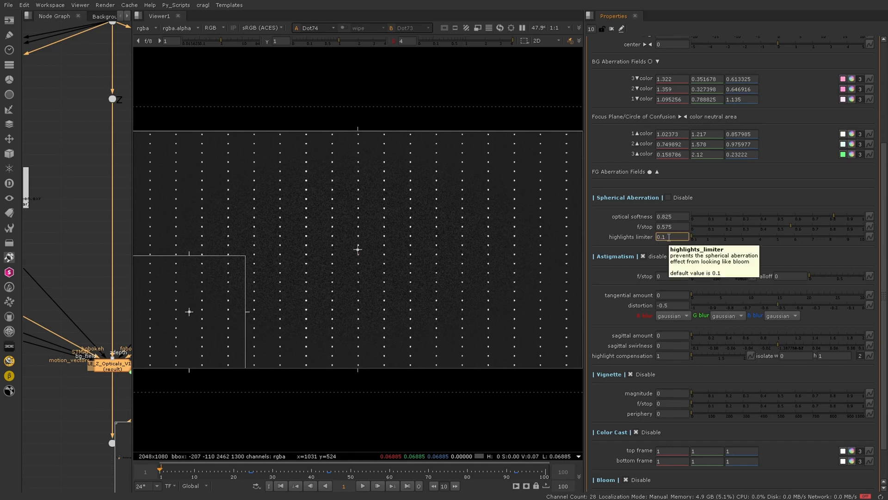
{"action": "key", "text": "Up"}
{"action": "key", "text": "Up"}
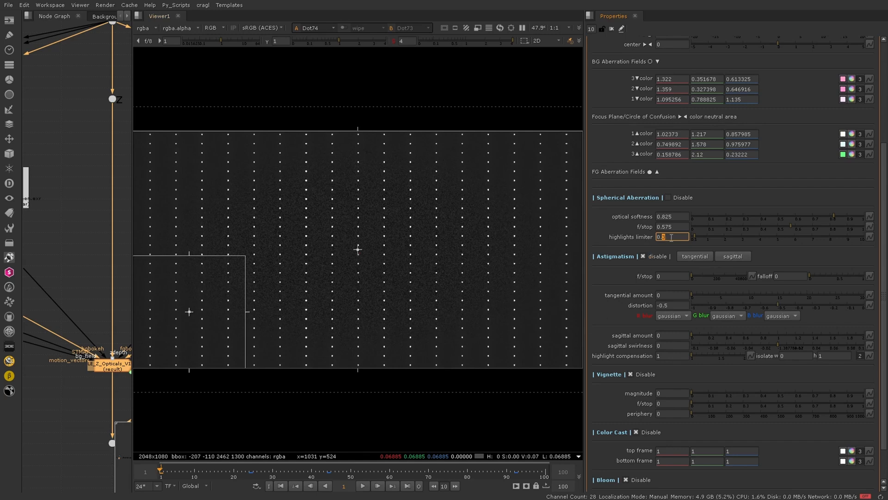
Compare the dots near the lower edge of the frame up close with Spherical Aberration repeatedly disabled and enabled.
{"action": "scroll", "coordinate": [551, 354], "scroll_direction": "up", "scroll_amount": 5}
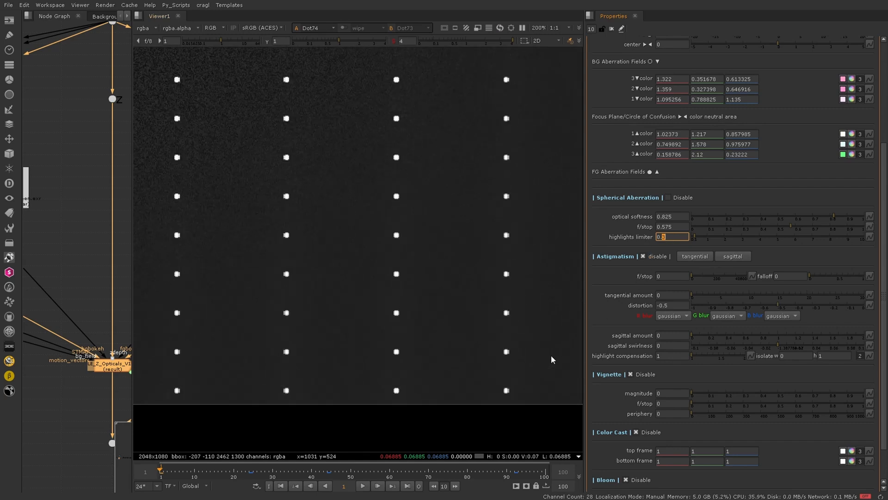
{"action": "left_click", "coordinate": [687, 198]}
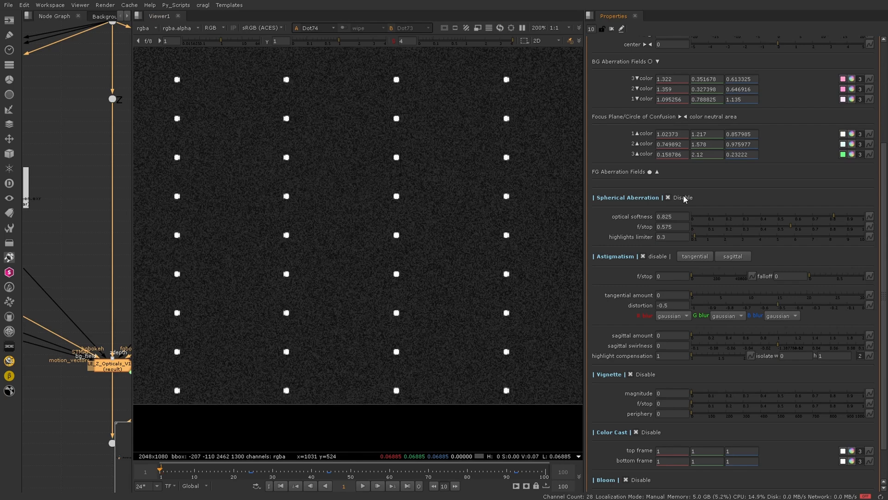
{"action": "left_click", "coordinate": [685, 198]}
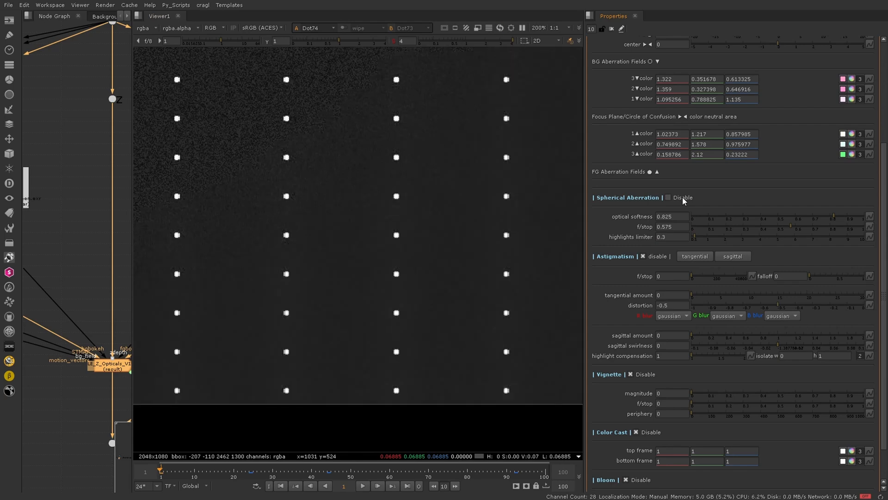
{"action": "left_click", "coordinate": [675, 199]}
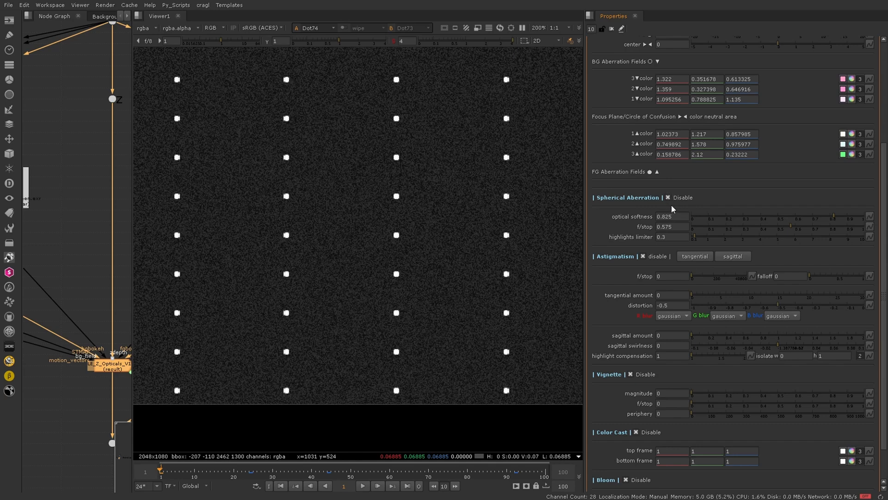
{"action": "left_click", "coordinate": [678, 198]}
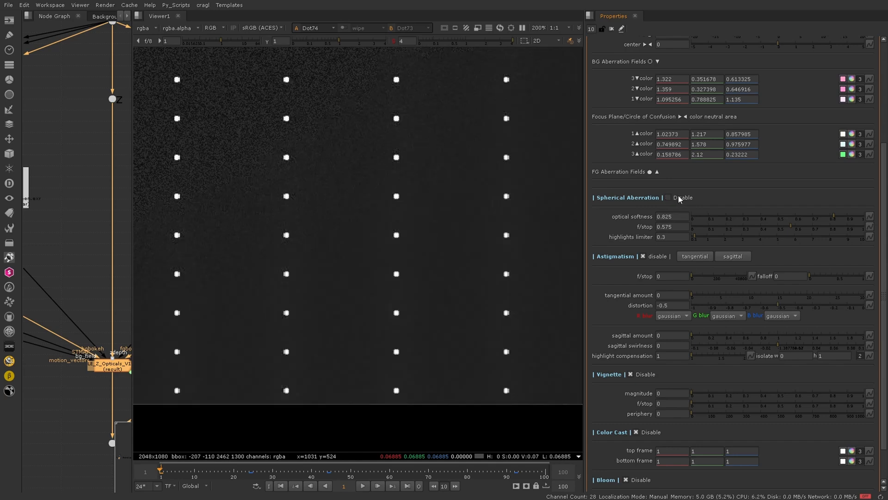
{"action": "left_click", "coordinate": [679, 198]}
{"action": "left_click", "coordinate": [678, 198]}
{"action": "left_click", "coordinate": [679, 198]}
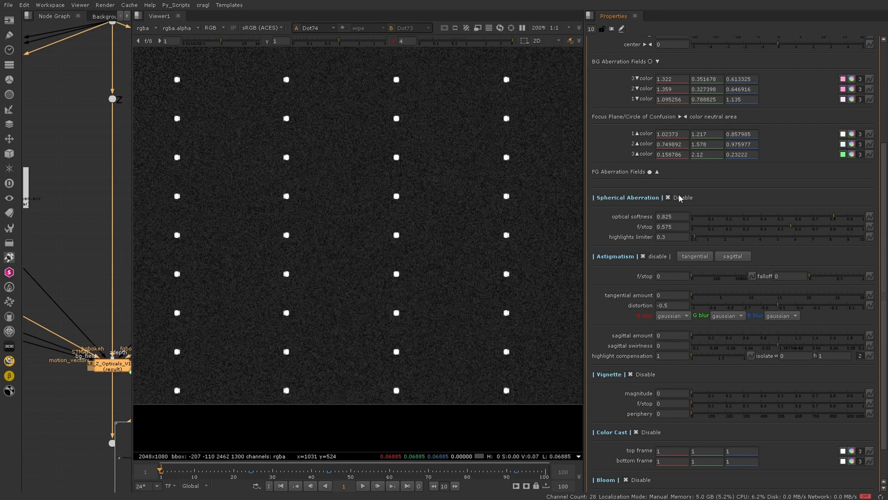
{"action": "left_click", "coordinate": [681, 199]}
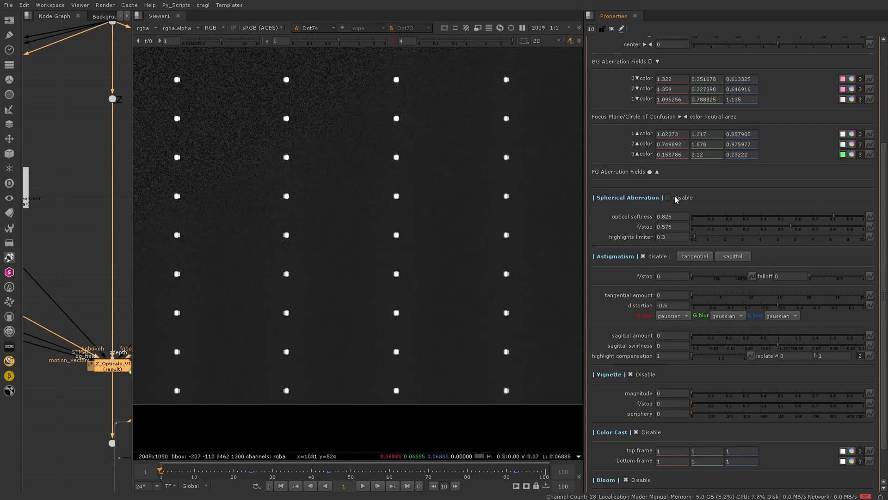
{"action": "key", "text": "f"}
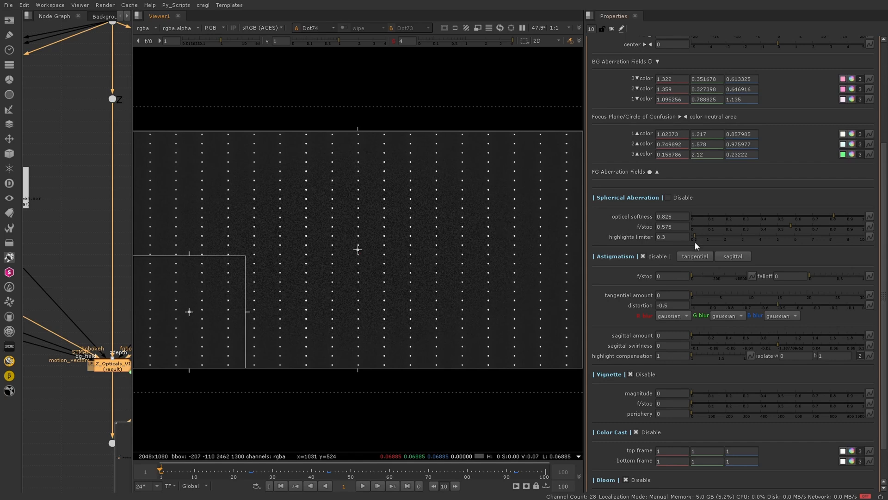
Disable Spherical Aberration and enable Astigmatism with a tangential amount of 14.3.
{"action": "left_click", "coordinate": [676, 198]}
{"action": "left_click", "coordinate": [657, 255]}
{"action": "left_click_drag", "start_coordinate": [694, 294], "coordinate": [773, 291]}
Set the Astigmatism f/stop to 440 and its falloff to 0.67.
{"action": "left_click", "coordinate": [695, 274]}
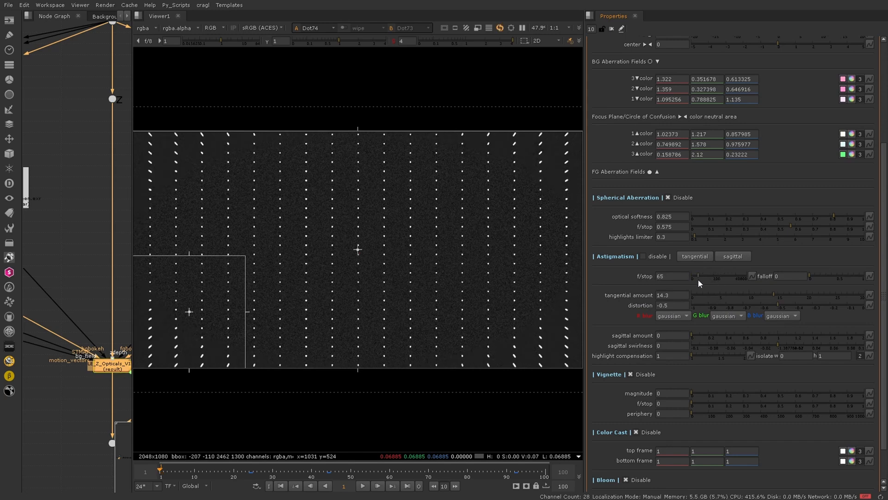
{"action": "left_click", "coordinate": [704, 279]}
{"action": "left_click_drag", "start_coordinate": [704, 281], "coordinate": [714, 284]}
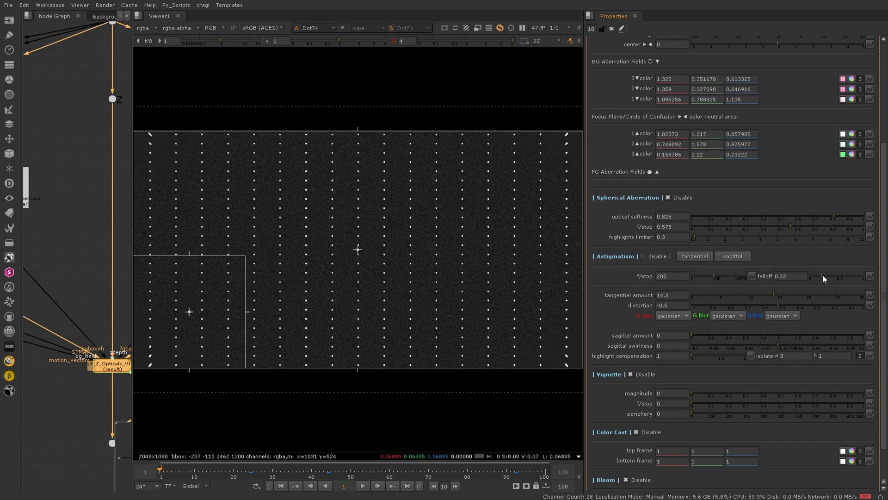
{"action": "left_click_drag", "start_coordinate": [822, 276], "coordinate": [846, 274]}
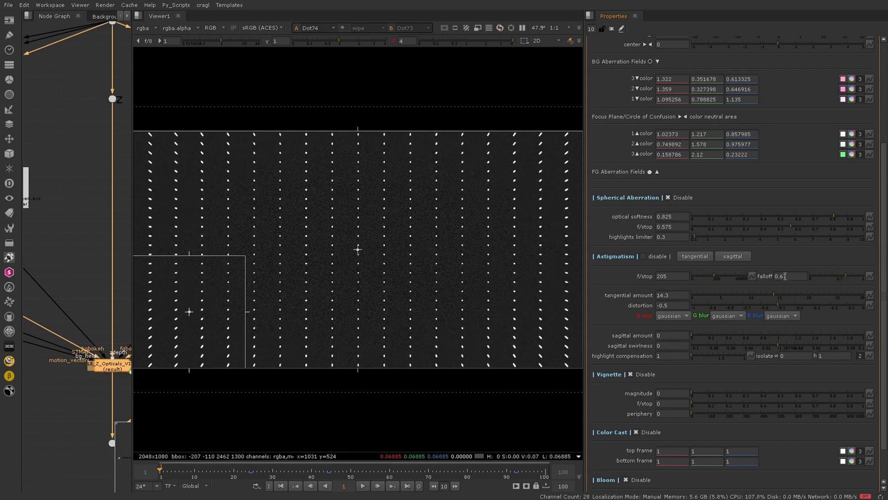
{"action": "left_click_drag", "start_coordinate": [720, 277], "coordinate": [740, 280]}
Examine the tangential astigmatism stretching of the dots along the frame's corners and edges, then across the whole frame.
{"action": "scroll", "coordinate": [562, 351], "scroll_direction": "up", "scroll_amount": 5}
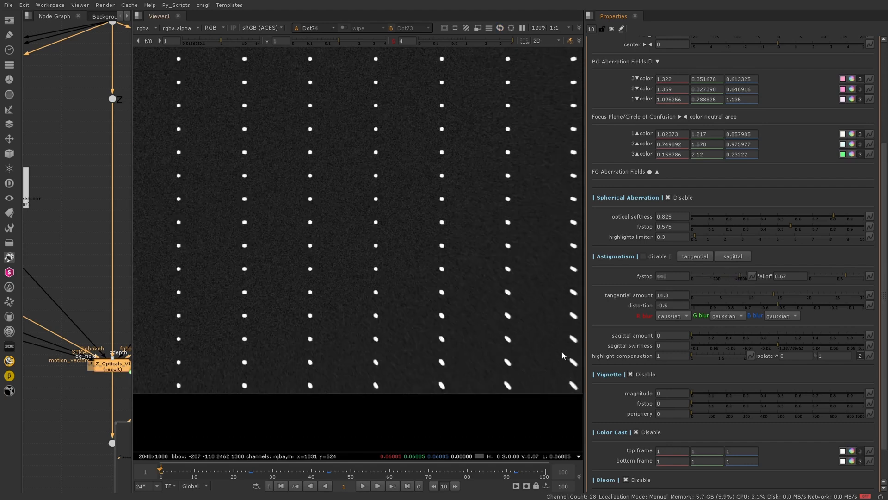
{"action": "middle_click_drag", "start_coordinate": [333, 360], "coordinate": [540, 388]}
{"action": "middle_click_drag", "start_coordinate": [237, 362], "coordinate": [634, 377]}
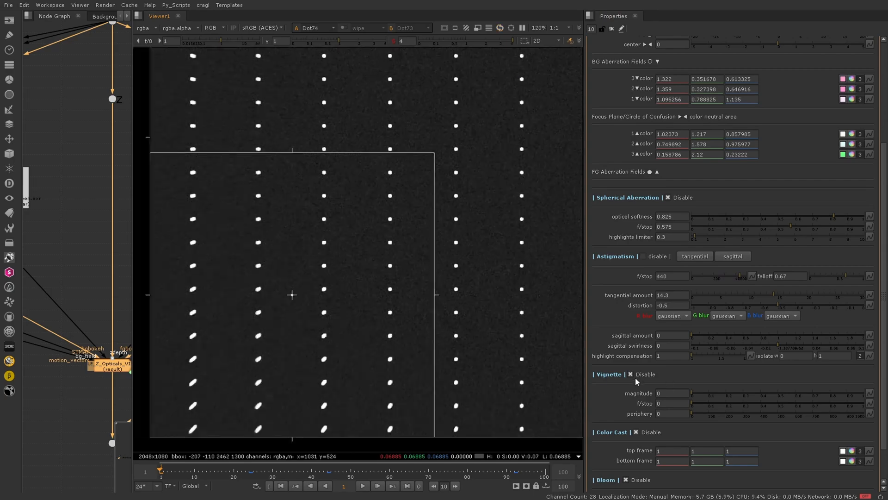
{"action": "middle_click_drag", "start_coordinate": [386, 371], "coordinate": [413, 351]}
{"action": "scroll", "coordinate": [413, 349], "scroll_direction": "up", "scroll_amount": 1}
{"action": "scroll", "coordinate": [406, 349], "scroll_direction": "down", "scroll_amount": 3}
{"action": "middle_click_drag", "start_coordinate": [349, 243], "coordinate": [311, 332]}
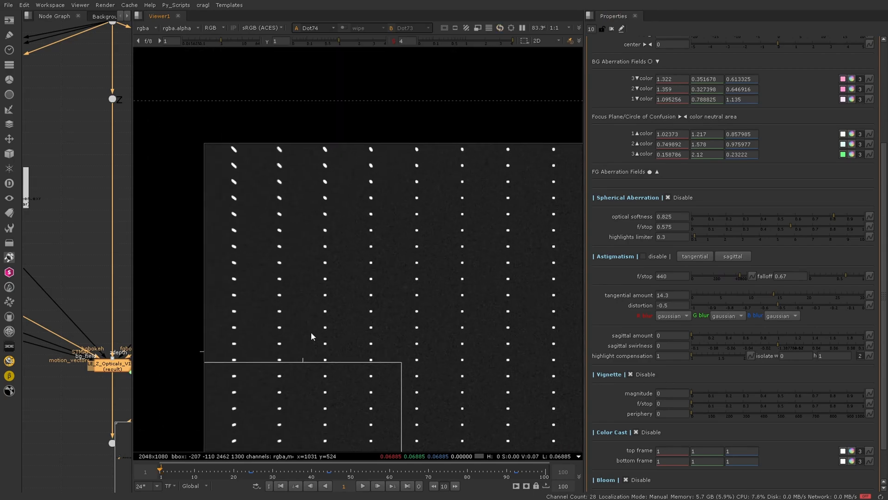
{"action": "key", "text": "f"}
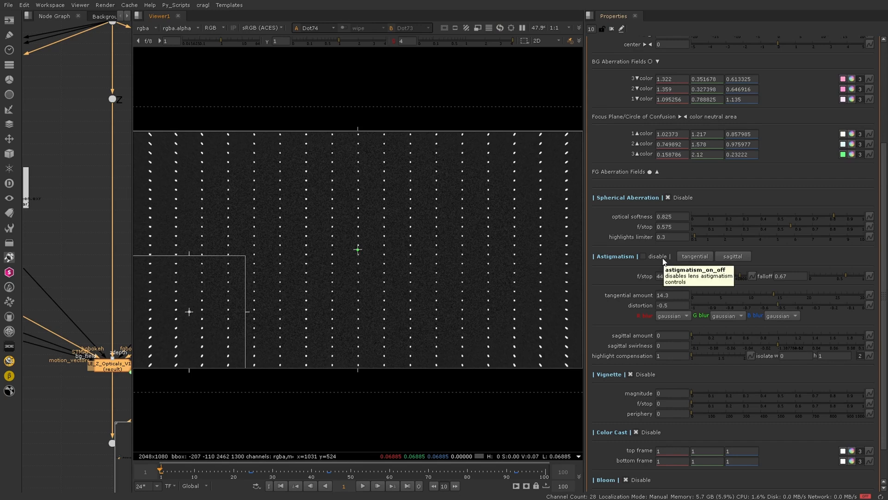
{"action": "left_click", "coordinate": [643, 257]}
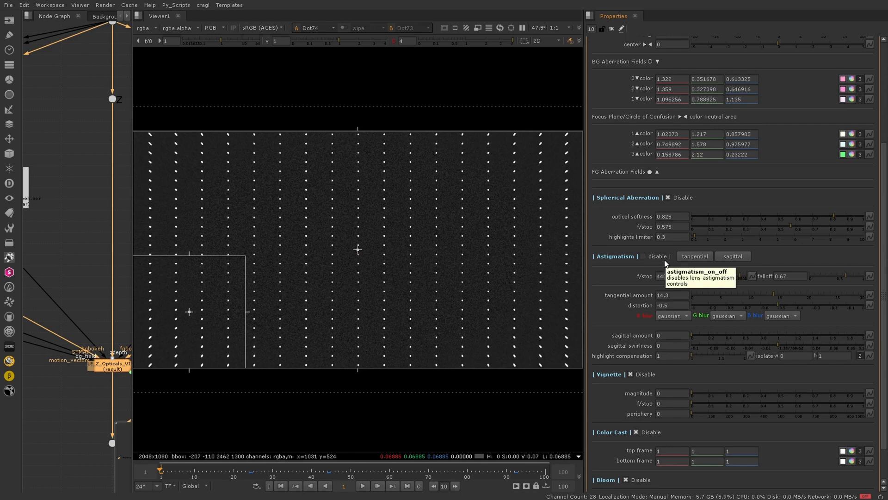
Try a tangential astigmatism distortion of -0.395 and inspect the dots near the frame's lower corner.
{"action": "left_click", "coordinate": [738, 258]}
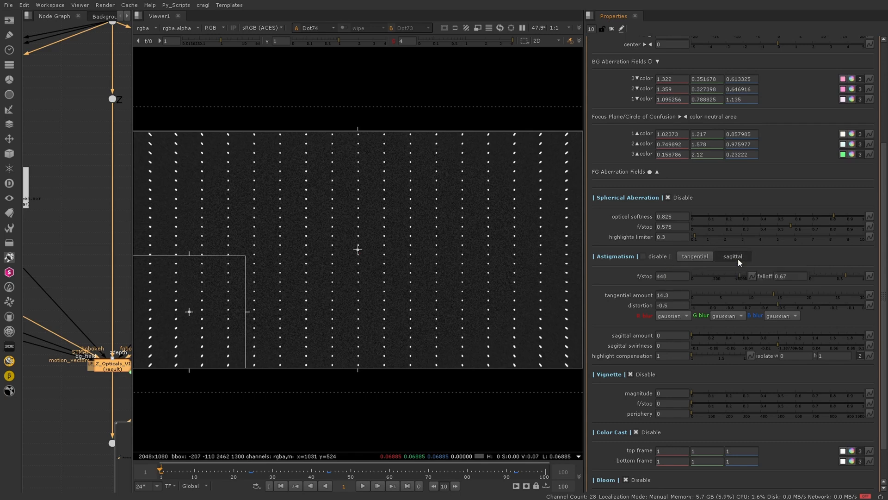
{"action": "left_click", "coordinate": [699, 258]}
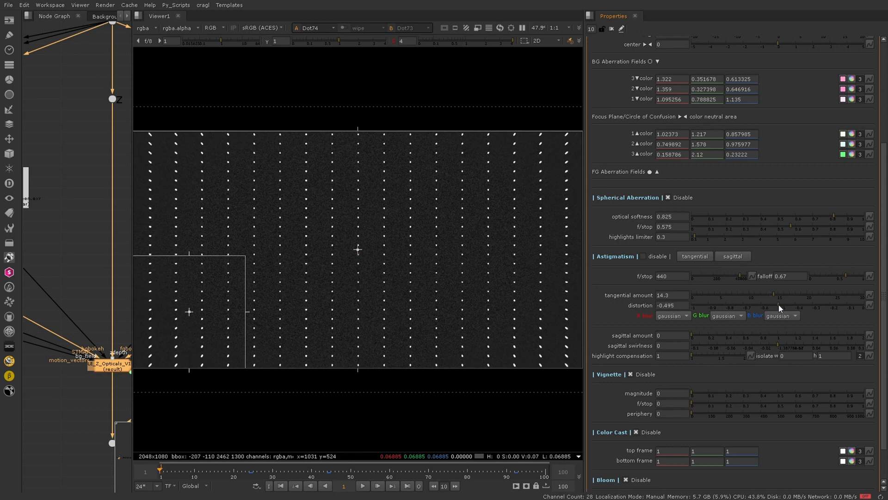
{"action": "mouse_move", "coordinate": [779, 305]}
{"action": "left_mouse_down"}
{"action": "mouse_move", "coordinate": [767, 305]}
{"action": "mouse_move", "coordinate": [797, 306]}
{"action": "left_mouse_up"}
{"action": "scroll", "coordinate": [547, 359], "scroll_direction": "up", "scroll_amount": 5}
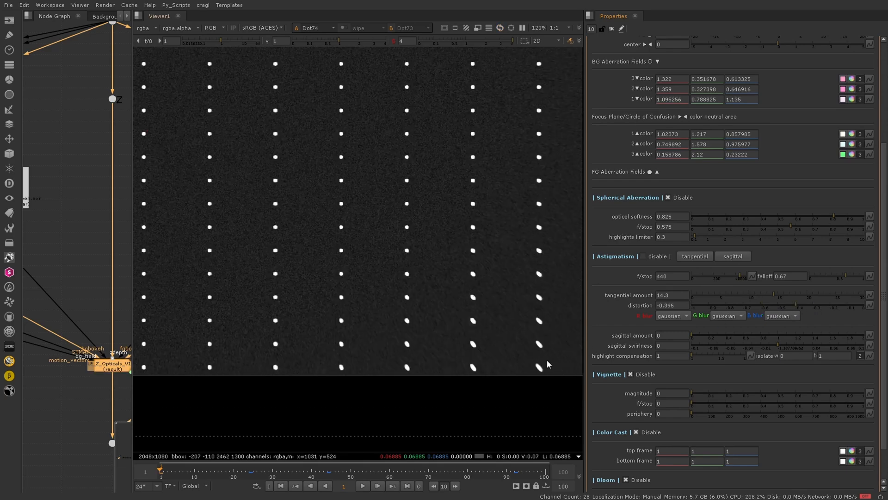
{"action": "scroll", "coordinate": [404, 367], "scroll_direction": "down", "scroll_amount": 1}
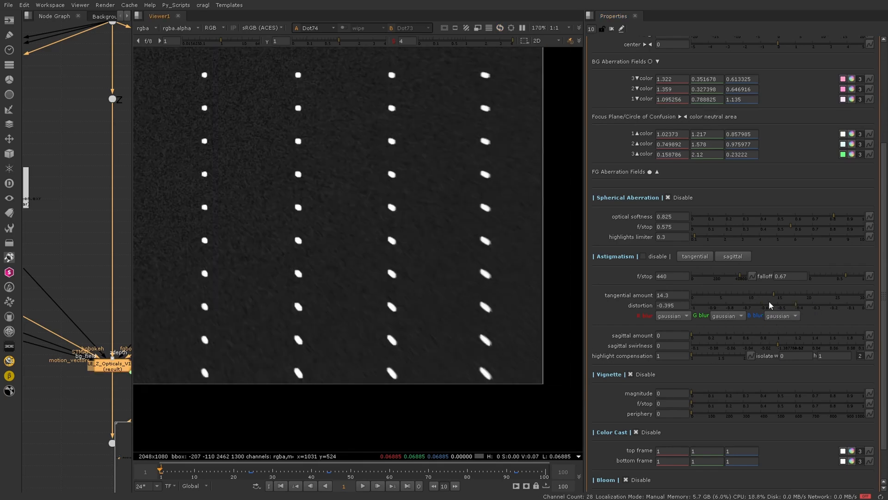
Try a tangential distortion of 0, then restore the distortion to its default of -0.5.
{"action": "mouse_move", "coordinate": [792, 310]}
{"action": "left_mouse_down"}
{"action": "mouse_move", "coordinate": [754, 308]}
{"action": "mouse_move", "coordinate": [798, 309]}
{"action": "mouse_move", "coordinate": [759, 311]}
{"action": "mouse_move", "coordinate": [784, 310]}
{"action": "mouse_move", "coordinate": [777, 307]}
{"action": "left_mouse_up"}
{"action": "double_click", "coordinate": [681, 306]}
{"action": "type", "text": "0"}
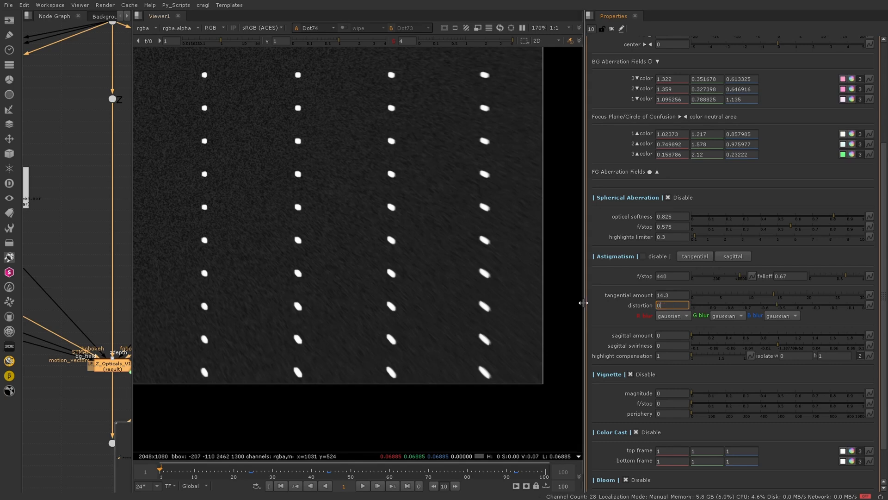
{"action": "right_click", "coordinate": [669, 304]}
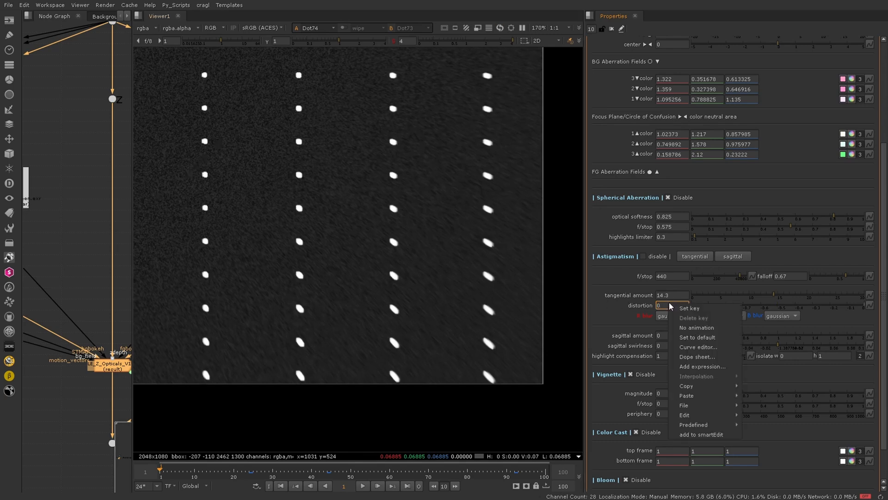
{"action": "left_click", "coordinate": [713, 337]}
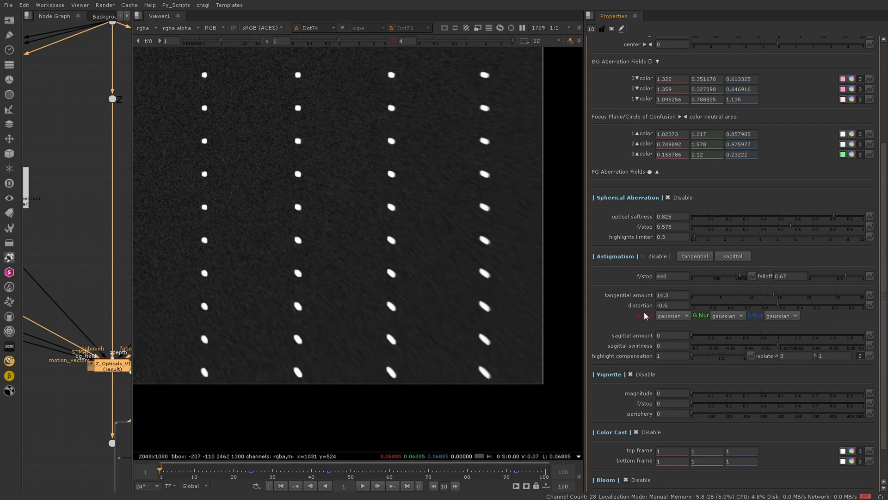
Switch the astigmatism's red blur to uniform and check the fringing on the dots across the frame.
{"action": "left_click", "coordinate": [673, 316]}
{"action": "left_click", "coordinate": [684, 309]}
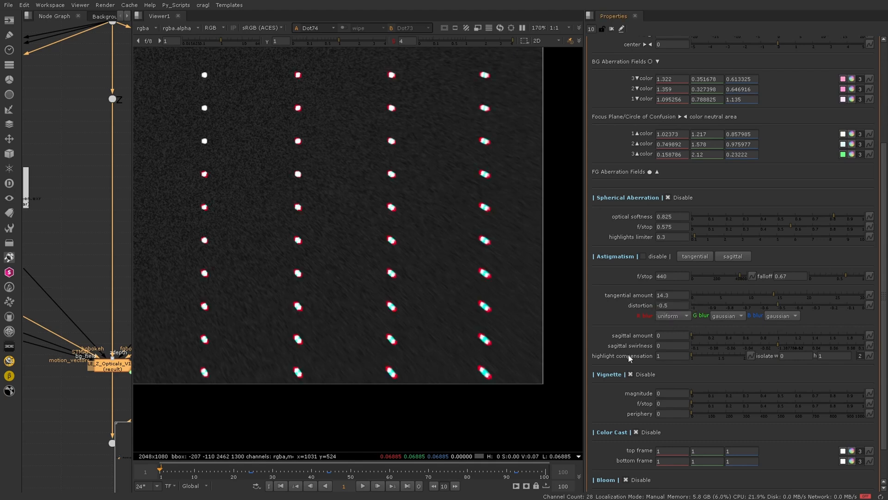
{"action": "scroll", "coordinate": [426, 343], "scroll_direction": "down", "scroll_amount": 5}
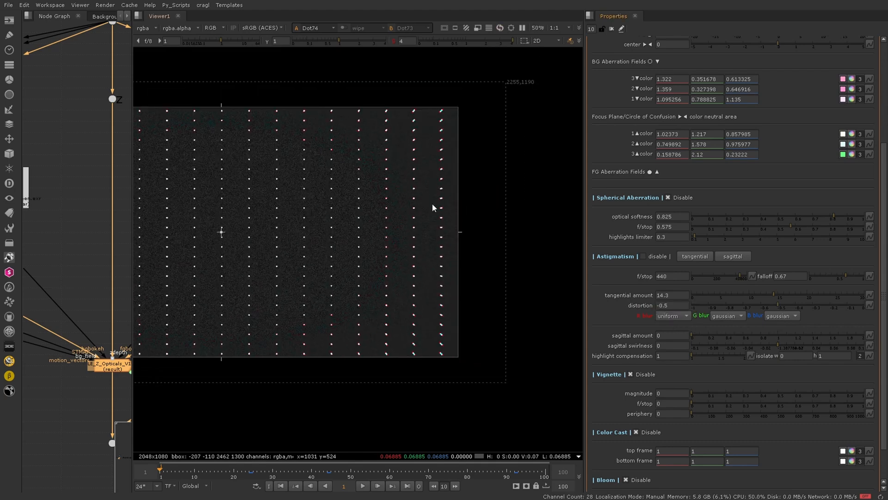
{"action": "scroll", "coordinate": [443, 346], "scroll_direction": "up", "scroll_amount": 2}
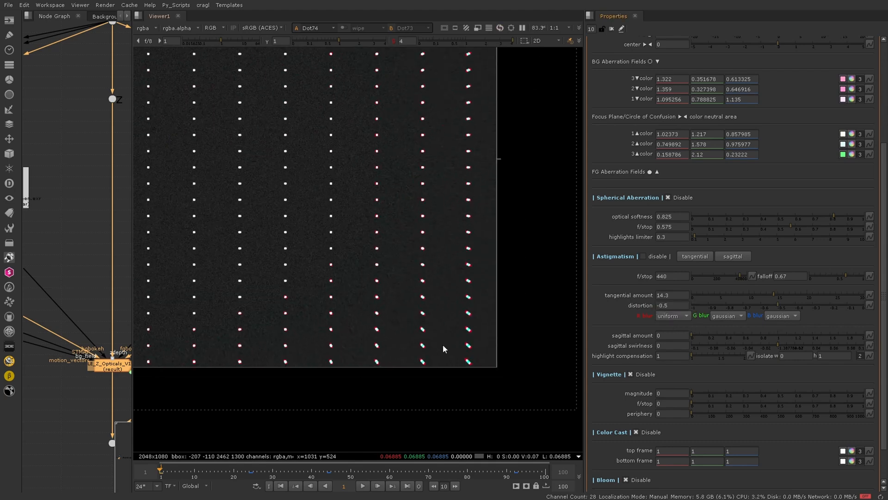
Switch the astigmatism's blue blur to uniform and inspect the dots near the frame's lower corner.
{"action": "left_click", "coordinate": [780, 316]}
{"action": "left_click", "coordinate": [787, 305]}
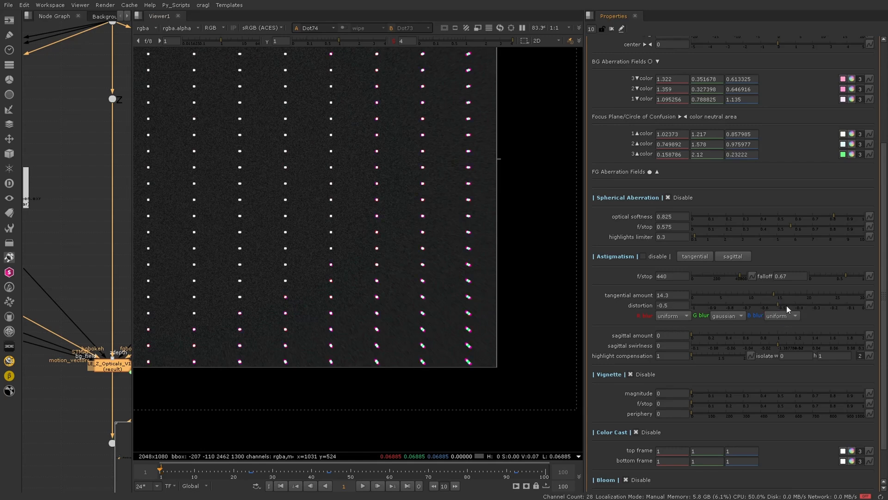
{"action": "scroll", "coordinate": [409, 374], "scroll_direction": "up", "scroll_amount": 2}
{"action": "scroll", "coordinate": [422, 365], "scroll_direction": "down", "scroll_amount": 4}
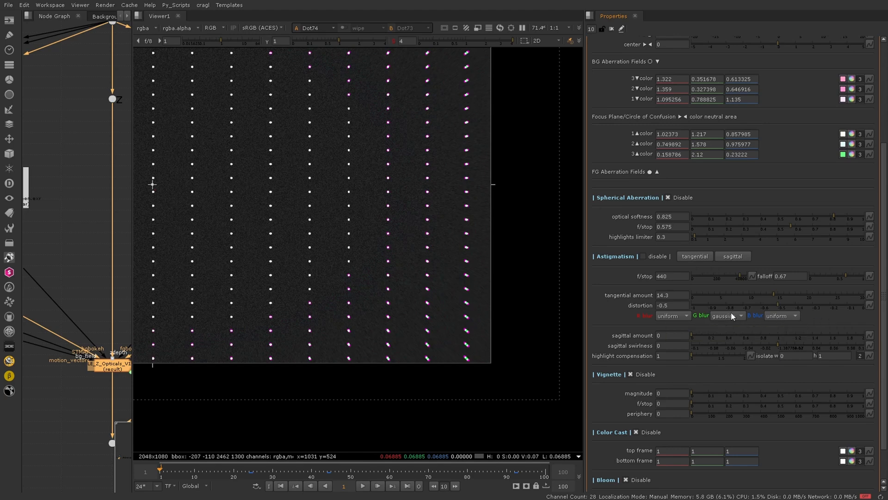
Return the astigmatism's red and blue blur to gaussian.
{"action": "left_click", "coordinate": [678, 315]}
{"action": "left_click", "coordinate": [782, 316]}
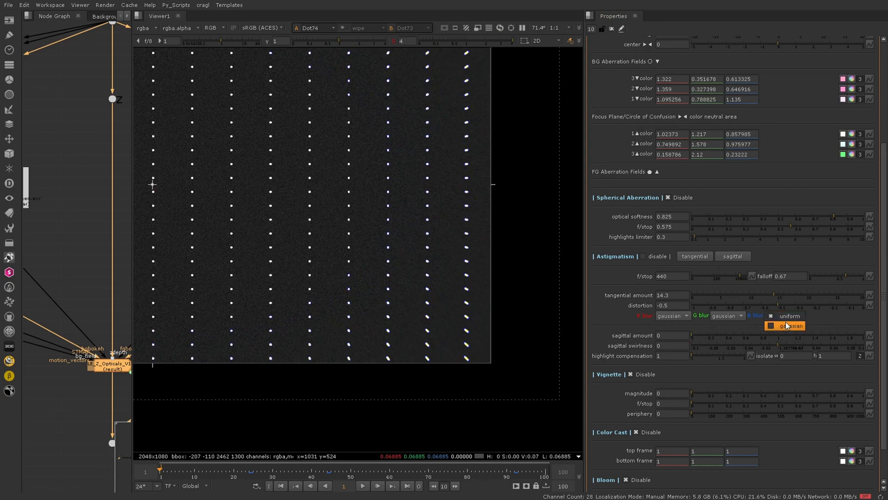
{"action": "left_click", "coordinate": [785, 324]}
Switch the green blur to uniform and examine the fringing on the dots up close and across the frame.
{"action": "left_click", "coordinate": [733, 315]}
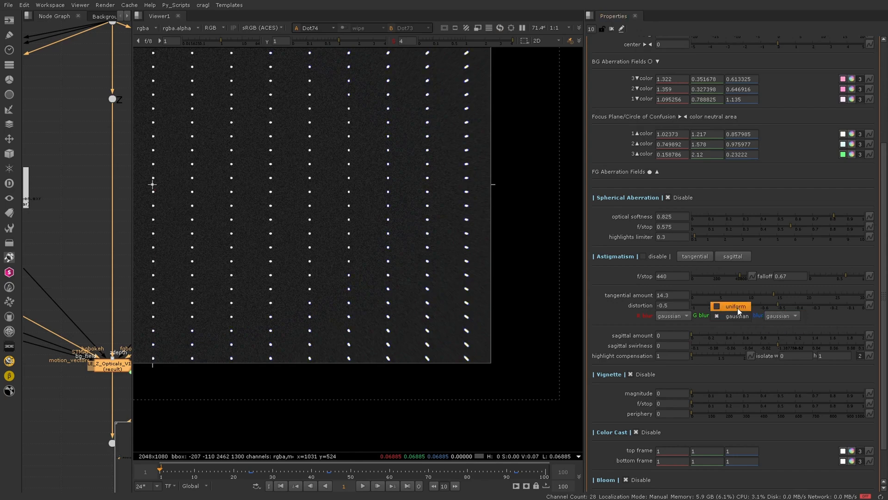
{"action": "left_click", "coordinate": [738, 307]}
{"action": "scroll", "coordinate": [448, 337], "scroll_direction": "up", "scroll_amount": 5}
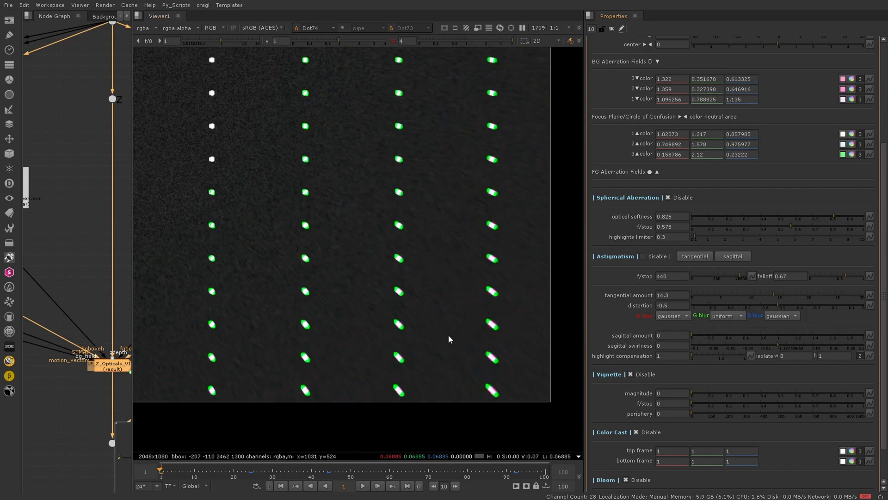
{"action": "scroll", "coordinate": [332, 225], "scroll_direction": "down", "scroll_amount": 2}
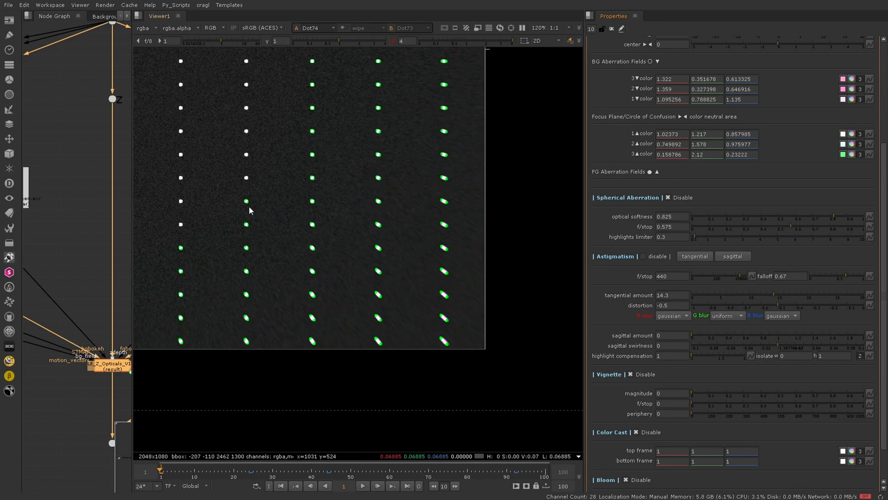
{"action": "scroll", "coordinate": [249, 207], "scroll_direction": "down", "scroll_amount": 4}
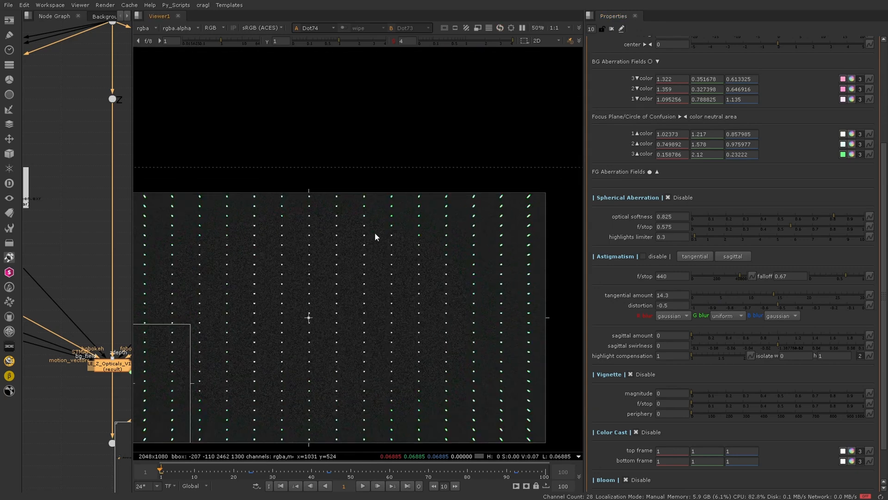
{"action": "scroll", "coordinate": [518, 219], "scroll_direction": "up", "scroll_amount": 6}
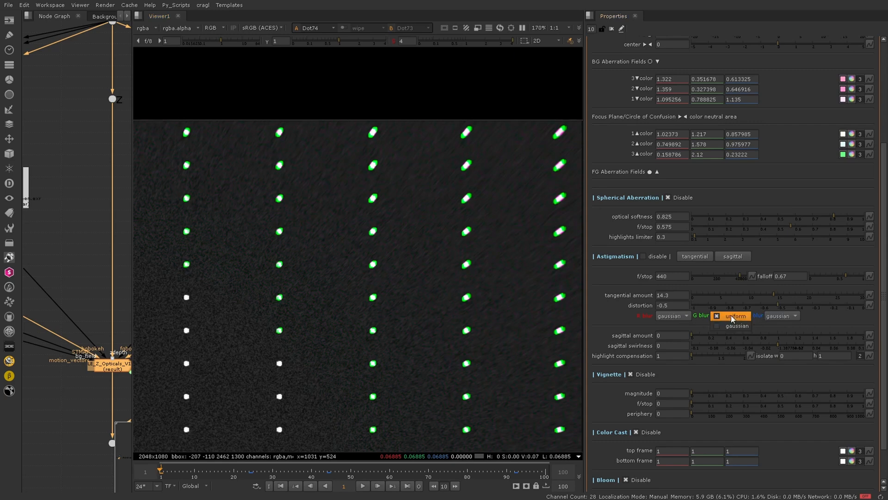
Return the green blur to gaussian and view the whole dot grid.
{"action": "left_click", "coordinate": [736, 325]}
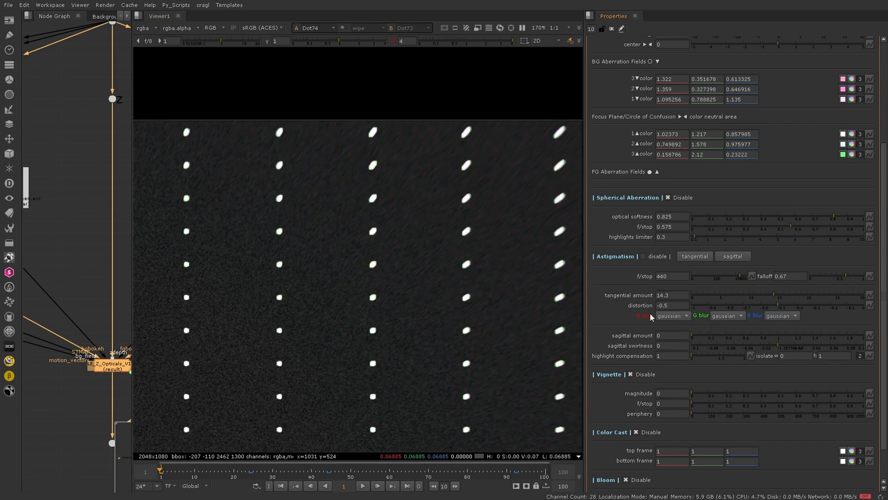
{"action": "left_click", "coordinate": [668, 317]}
{"action": "left_click", "coordinate": [682, 319]}
{"action": "scroll", "coordinate": [326, 297], "scroll_direction": "down", "scroll_amount": 5}
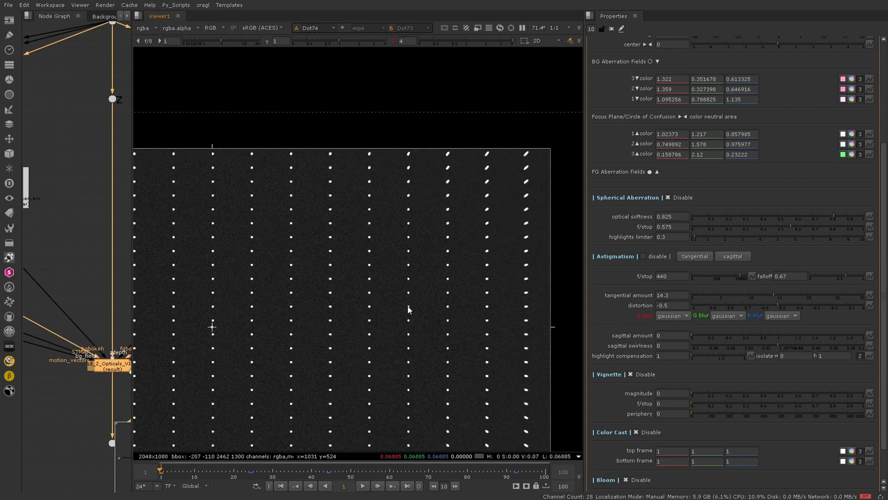
{"action": "scroll", "coordinate": [409, 310], "scroll_direction": "down", "scroll_amount": 2}
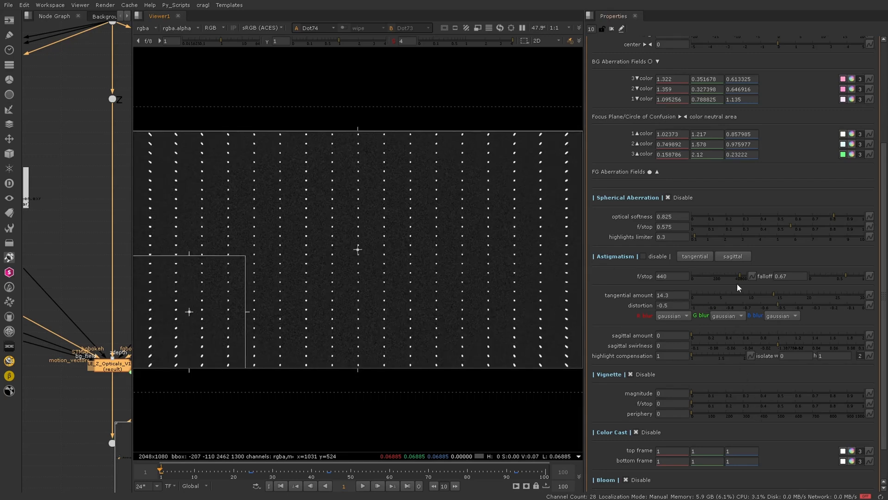
Set the sagittal amount to 0.87 and compare the dot grid with Astigmatism repeatedly disabled and enabled.
{"action": "left_click", "coordinate": [739, 257]}
{"action": "mouse_move", "coordinate": [694, 334]}
{"action": "left_mouse_down"}
{"action": "mouse_move", "coordinate": [775, 335]}
{"action": "mouse_move", "coordinate": [734, 339]}
{"action": "mouse_move", "coordinate": [767, 340]}
{"action": "left_mouse_up"}
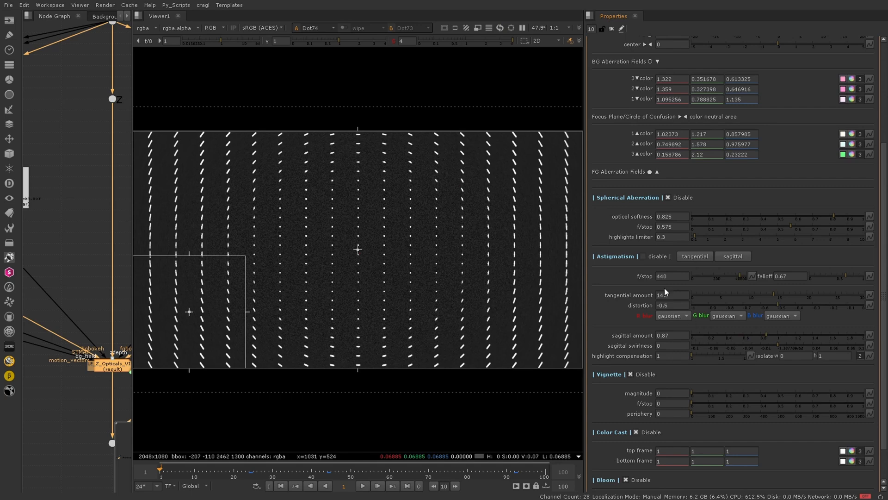
{"action": "left_click", "coordinate": [660, 257]}
{"action": "left_click", "coordinate": [660, 257]}
{"action": "left_click", "coordinate": [660, 257]}
{"action": "left_click", "coordinate": [660, 257]}
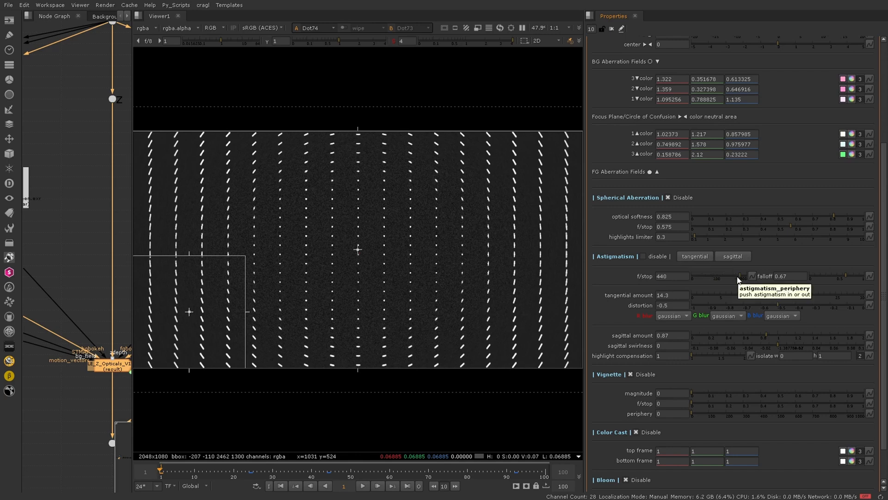
Set the Astigmatism f/stop to 390 and its falloff to 0.64.
{"action": "mouse_move", "coordinate": [740, 277]}
{"action": "left_mouse_down"}
{"action": "mouse_move", "coordinate": [715, 276]}
{"action": "mouse_move", "coordinate": [742, 276]}
{"action": "left_mouse_up"}
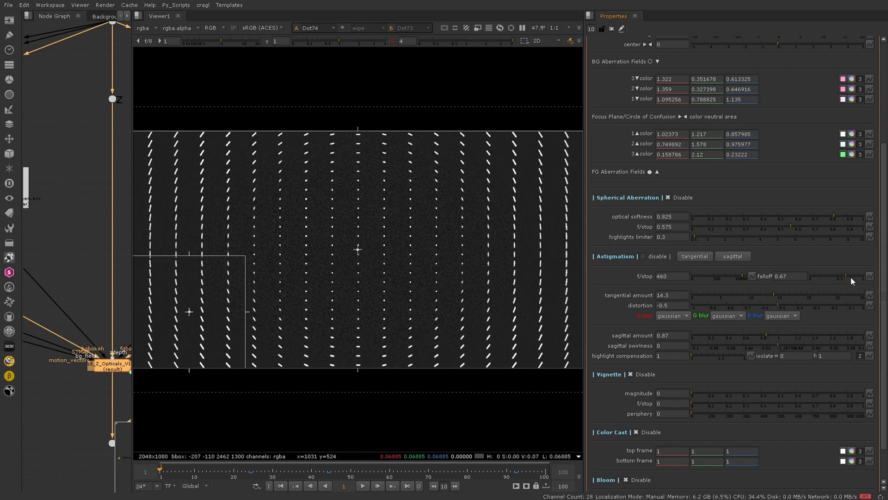
{"action": "left_click_drag", "start_coordinate": [834, 275], "coordinate": [841, 276]}
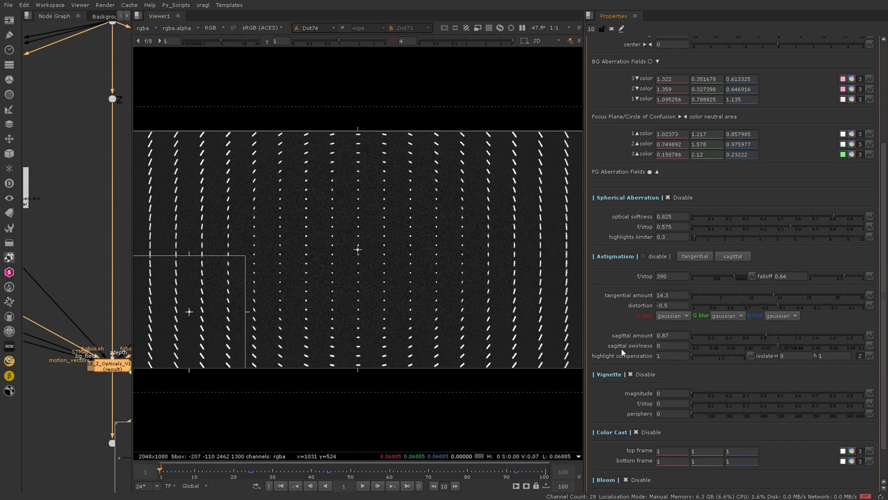
Try a sagittal swirlness of 0.047, reduce it to 0.004, and examine the swirled dots near the frame's lower edge.
{"action": "left_click", "coordinate": [776, 345]}
{"action": "mouse_move", "coordinate": [769, 345]}
{"action": "left_mouse_down"}
{"action": "mouse_move", "coordinate": [745, 346]}
{"action": "mouse_move", "coordinate": [818, 346]}
{"action": "left_mouse_up"}
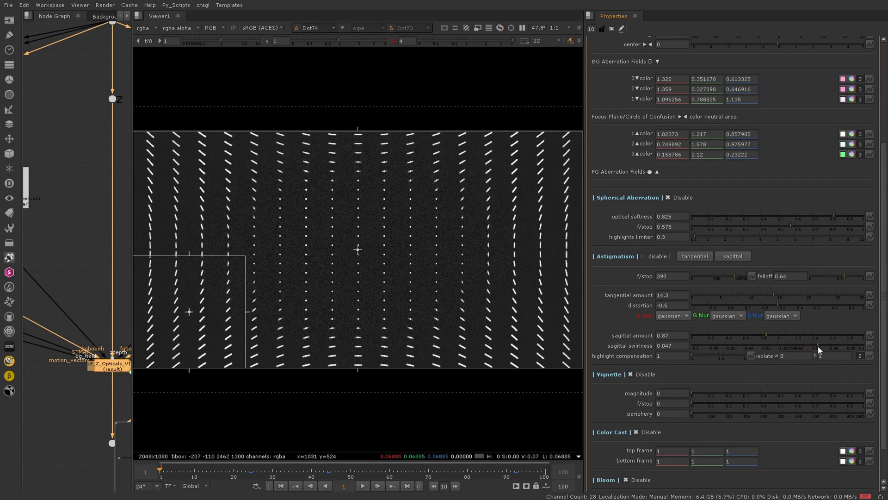
{"action": "left_click_drag", "start_coordinate": [819, 346], "coordinate": [816, 346]}
{"action": "left_click_drag", "start_coordinate": [816, 346], "coordinate": [762, 347]}
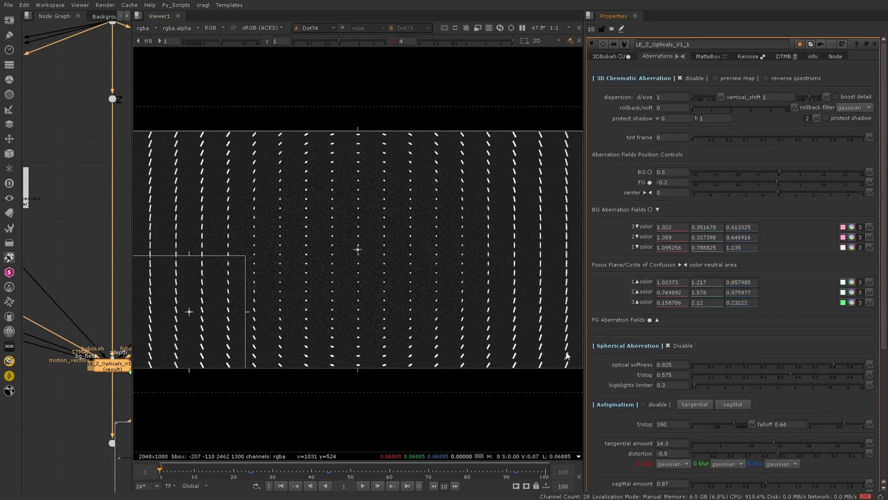
{"action": "scroll", "coordinate": [565, 357], "scroll_direction": "up", "scroll_amount": 3}
{"action": "scroll", "coordinate": [564, 353], "scroll_direction": "up", "scroll_amount": 3}
{"action": "scroll", "coordinate": [685, 344], "scroll_direction": "down", "scroll_amount": 4}
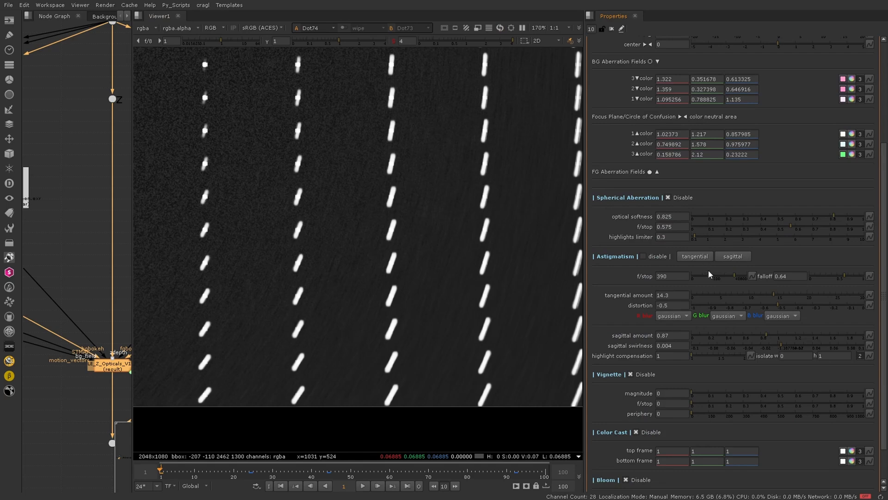
Try small positive and negative sagittal swirlness values, then set the swirlness to 0.
{"action": "mouse_move", "coordinate": [781, 346]}
{"action": "left_mouse_down"}
{"action": "mouse_move", "coordinate": [757, 346]}
{"action": "mouse_move", "coordinate": [783, 347]}
{"action": "left_mouse_up"}
{"action": "mouse_move", "coordinate": [770, 344]}
{"action": "left_mouse_down"}
{"action": "mouse_move", "coordinate": [747, 343]}
{"action": "mouse_move", "coordinate": [763, 346]}
{"action": "left_mouse_up"}
{"action": "double_click", "coordinate": [685, 345]}
{"action": "type", "text": "0"}
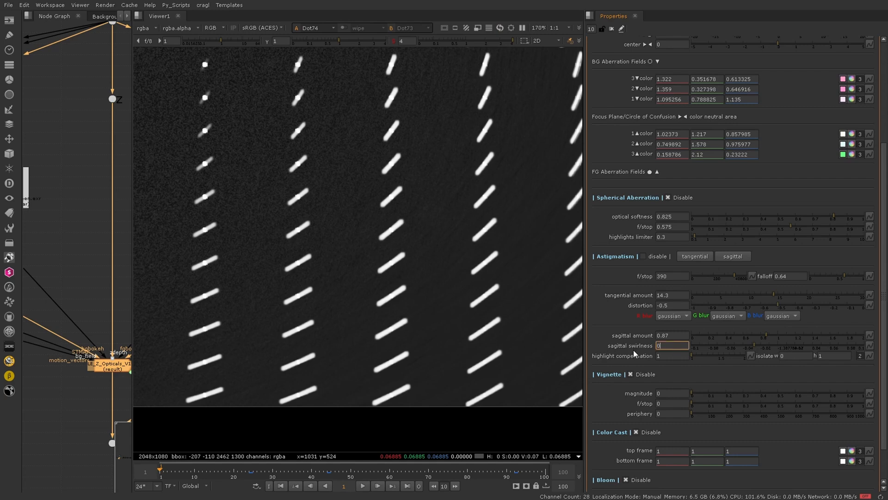
{"action": "key", "text": "Return"}
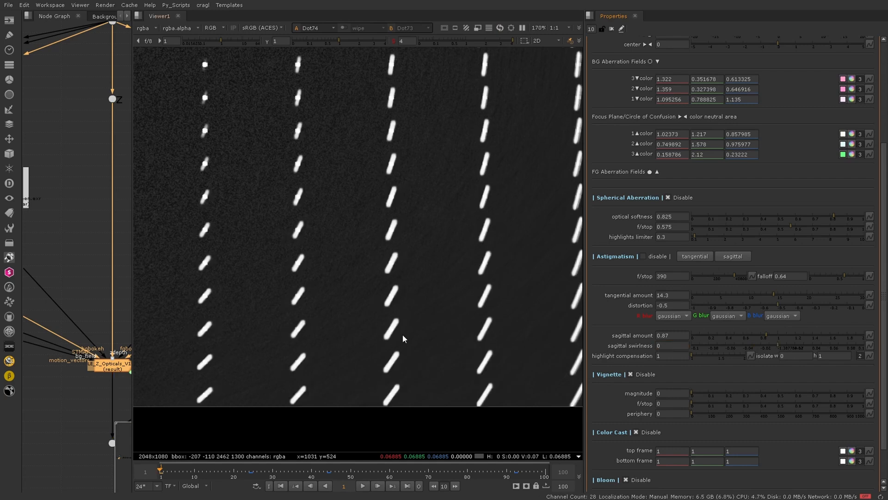
Set the sagittal swirlness to -0.018 and view its effect across the whole frame.
{"action": "left_click_drag", "start_coordinate": [778, 343], "coordinate": [765, 345]}
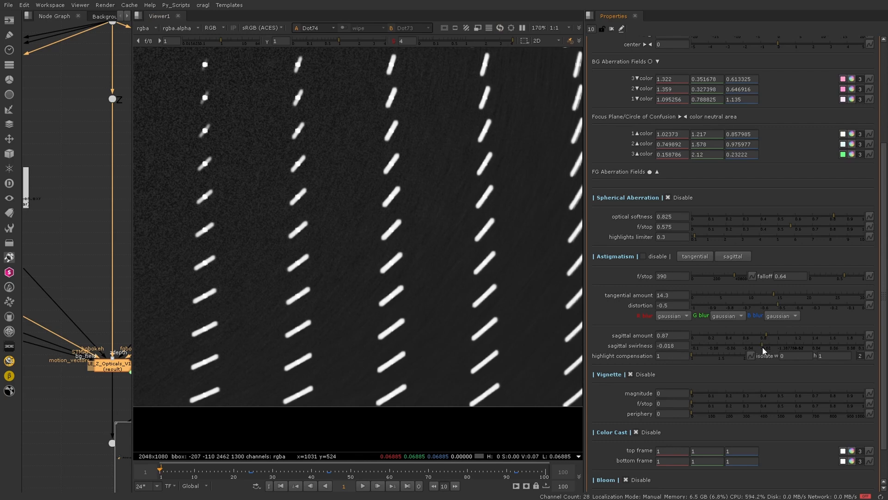
{"action": "key", "text": "f"}
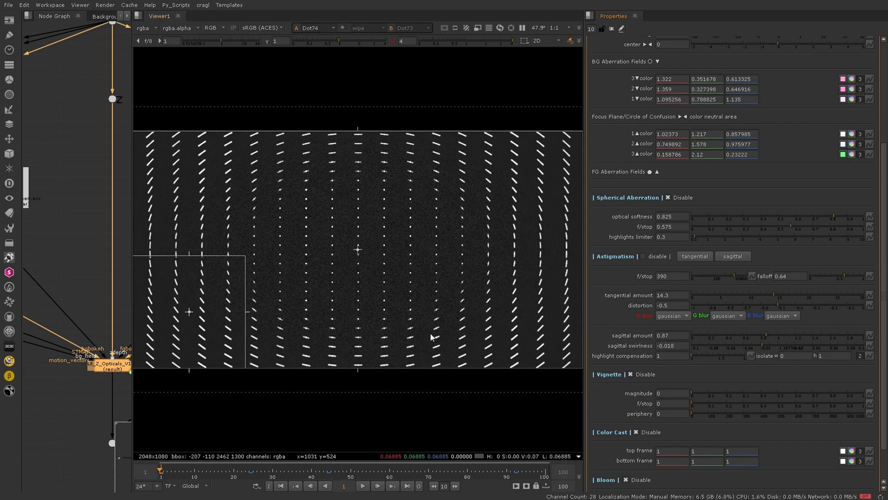
Reset the sagittal swirlness to 0 and set the sagittal amount to 0.86.
{"action": "left_click_drag", "start_coordinate": [765, 334], "coordinate": [680, 338]}
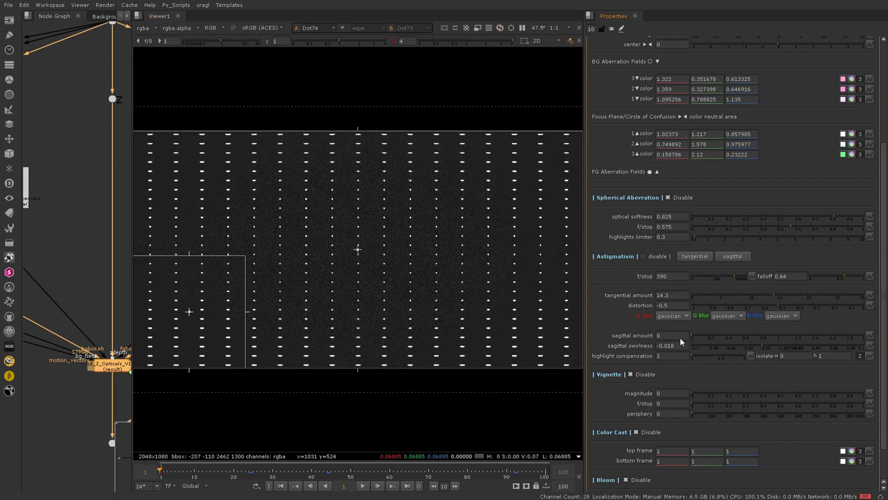
{"action": "double_click", "coordinate": [671, 346]}
{"action": "type", "text": "0"}
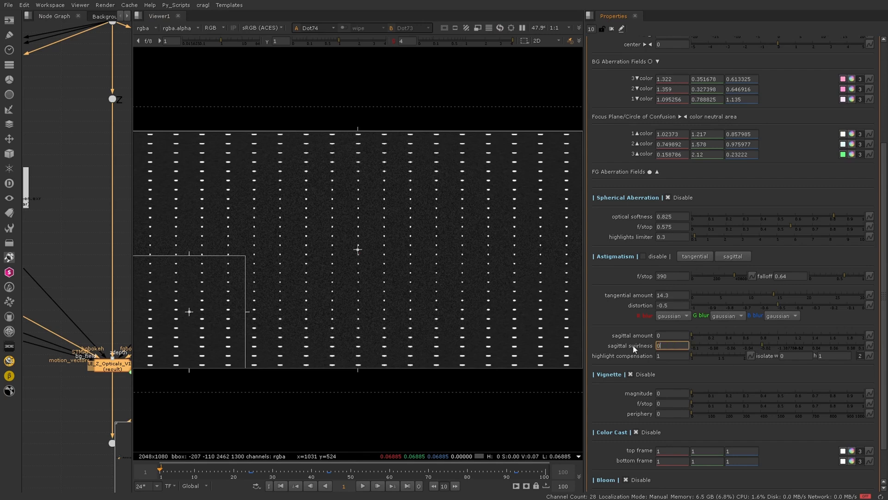
{"action": "key", "text": "Return"}
{"action": "mouse_move", "coordinate": [704, 335]}
{"action": "left_mouse_down"}
{"action": "mouse_move", "coordinate": [778, 339]}
{"action": "mouse_move", "coordinate": [768, 339]}
{"action": "left_mouse_up"}
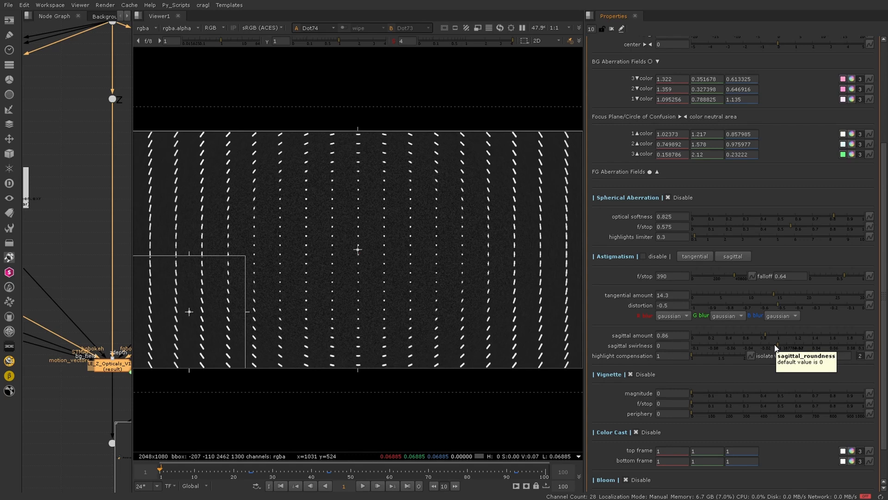
Set the sagittal amount to 0.88 and disable Astigmatism.
{"action": "left_click", "coordinate": [766, 339]}
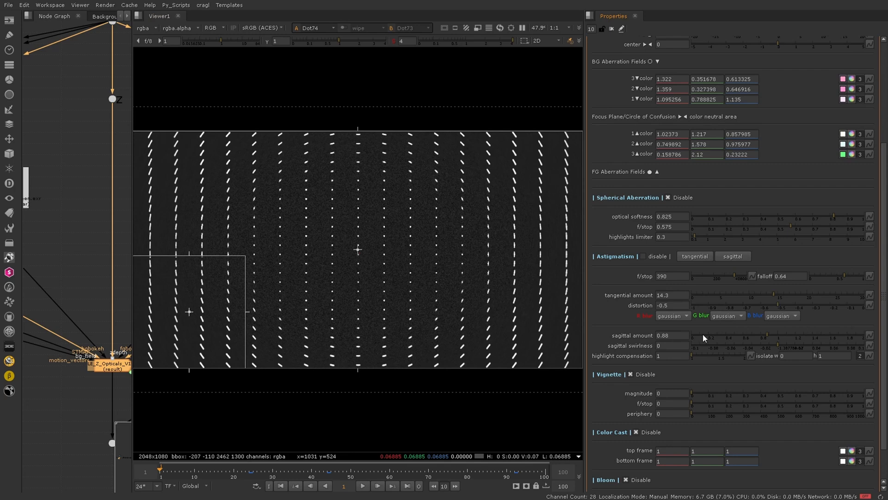
{"action": "left_click", "coordinate": [644, 256]}
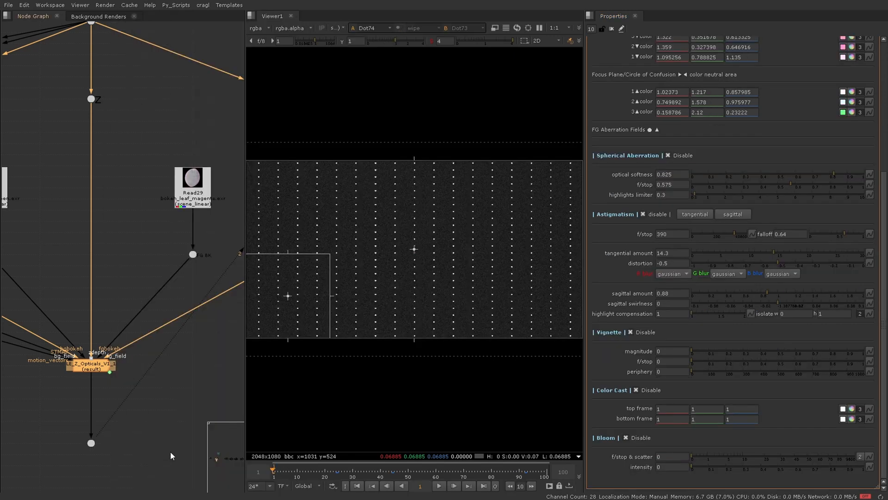
Enable Vignette, set its magnitude to 0.825, f/stop to 0.125 and periphery to 295, and disable it again.
{"action": "left_click", "coordinate": [643, 332]}
{"action": "left_click_drag", "start_coordinate": [698, 351], "coordinate": [759, 353]}
{"action": "left_click_drag", "start_coordinate": [704, 363], "coordinate": [660, 363]}
{"action": "left_click_drag", "start_coordinate": [725, 368], "coordinate": [837, 348]}
{"action": "left_click_drag", "start_coordinate": [693, 362], "coordinate": [743, 365]}
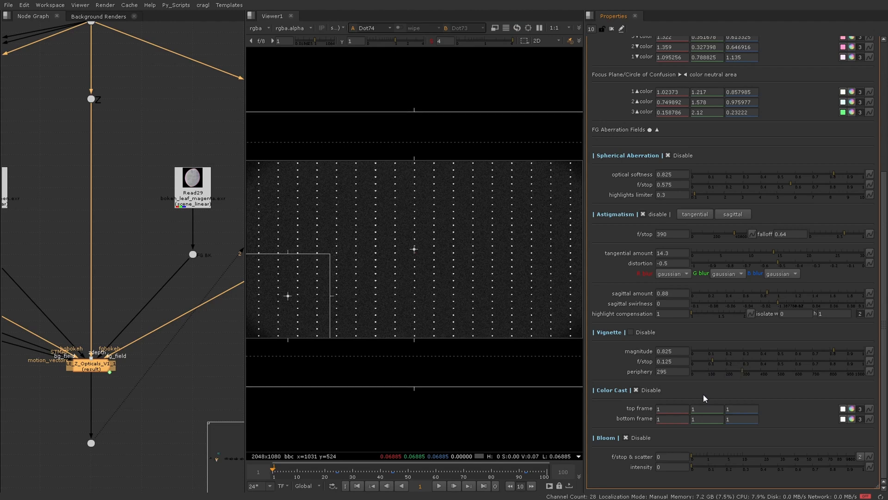
{"action": "left_click", "coordinate": [648, 333]}
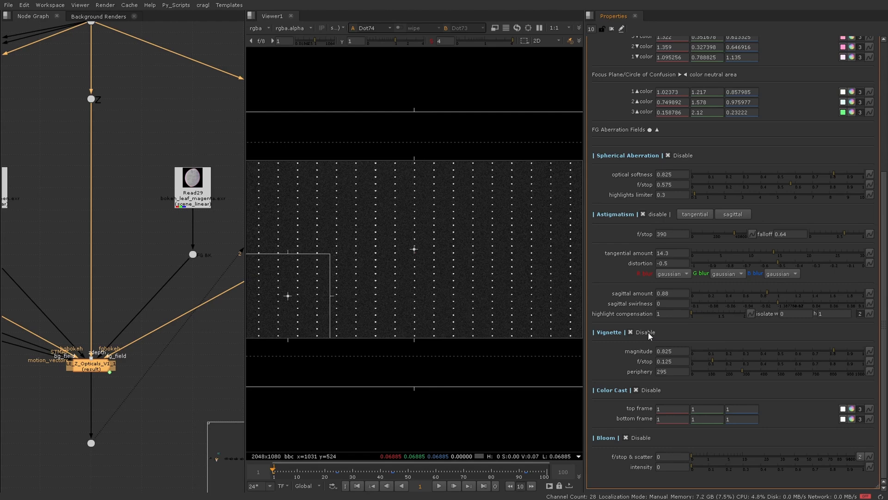
Enable Color Cast and set the top frame's blue value to 2.
{"action": "left_click", "coordinate": [655, 389]}
{"action": "left_click", "coordinate": [743, 408]}
{"action": "key", "text": "Up"}
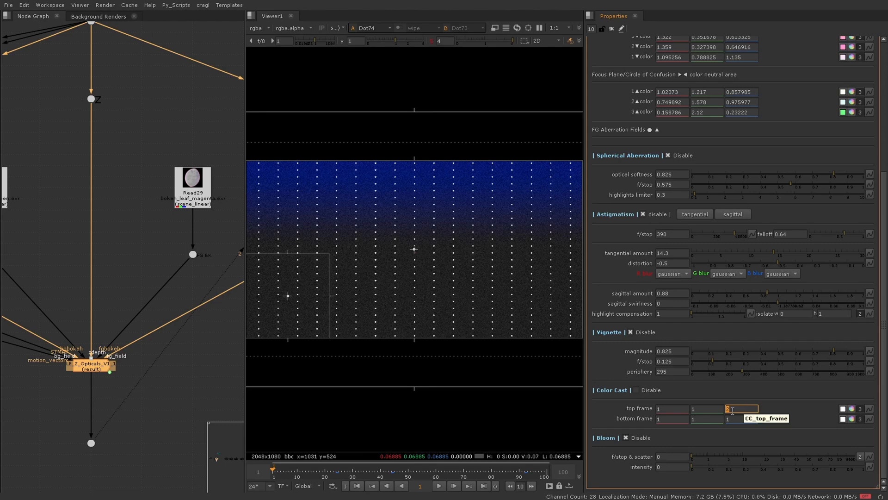
Try extra red on the bottom frame's color cast, and set its red value back to 1.
{"action": "left_click", "coordinate": [665, 420]}
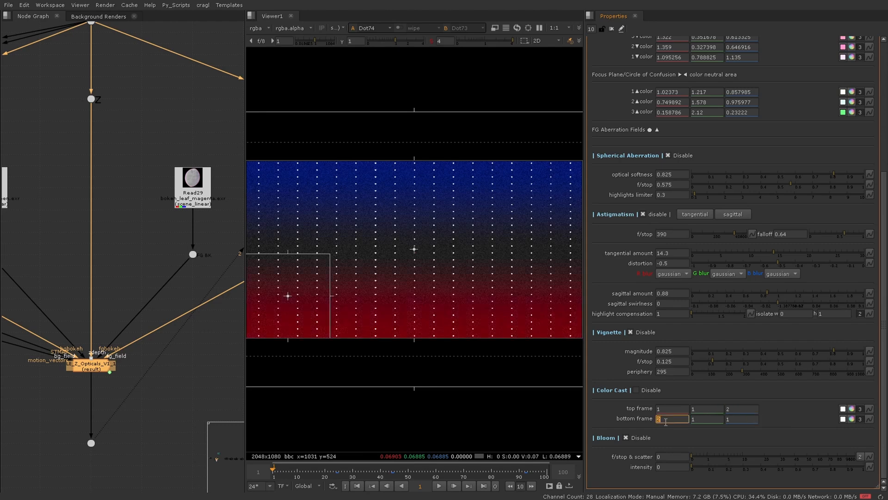
{"action": "type", "text": "1"}
{"action": "key", "text": "Return"}
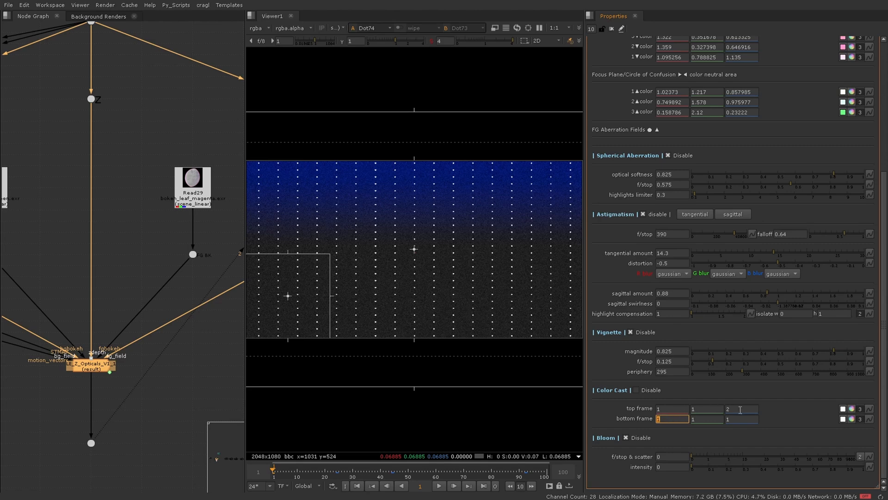
Reduce the top frame's blue color cast to a subtle 1.02.
{"action": "left_click", "coordinate": [745, 410]}
{"action": "key", "text": "Down"}
{"action": "key", "text": "Right"}
{"action": "type", "text": "."}
{"action": "key", "text": "Up"}
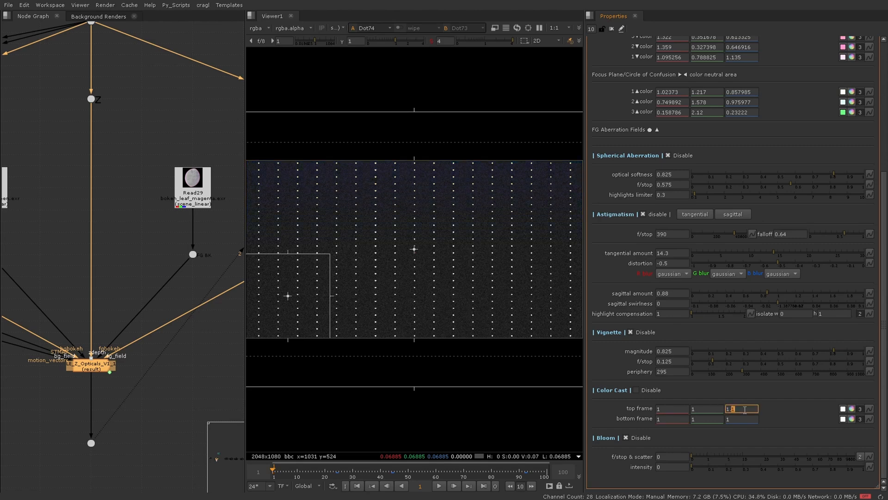
{"action": "key", "text": "Down"}
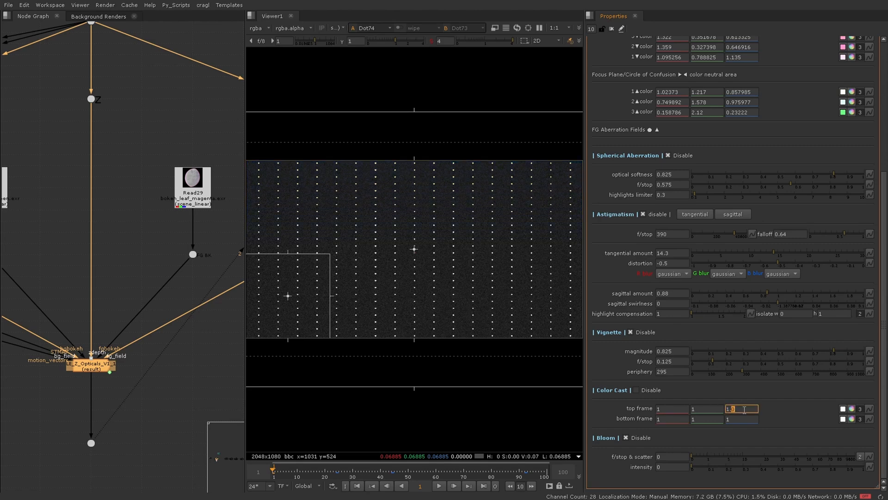
{"action": "key", "text": "Up"}
{"action": "key", "text": "Up"}
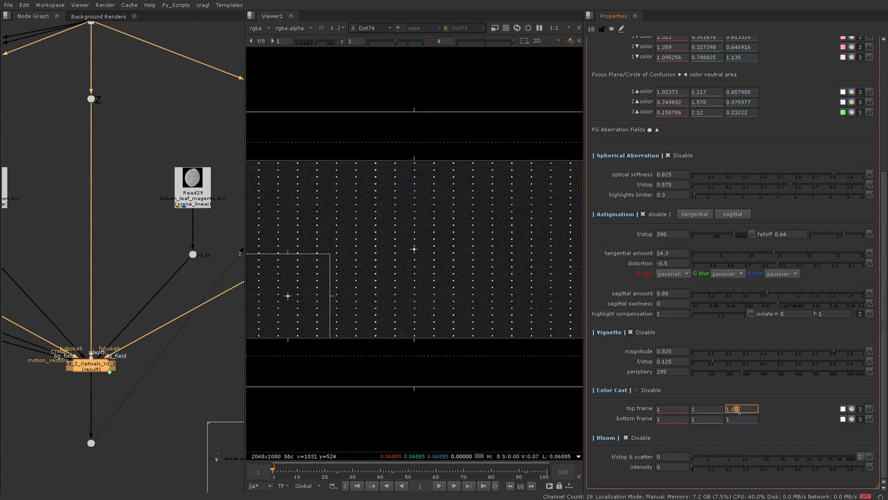
Try lower green values on the bottom frame's color cast to give it a magenta tint.
{"action": "left_click", "coordinate": [702, 419]}
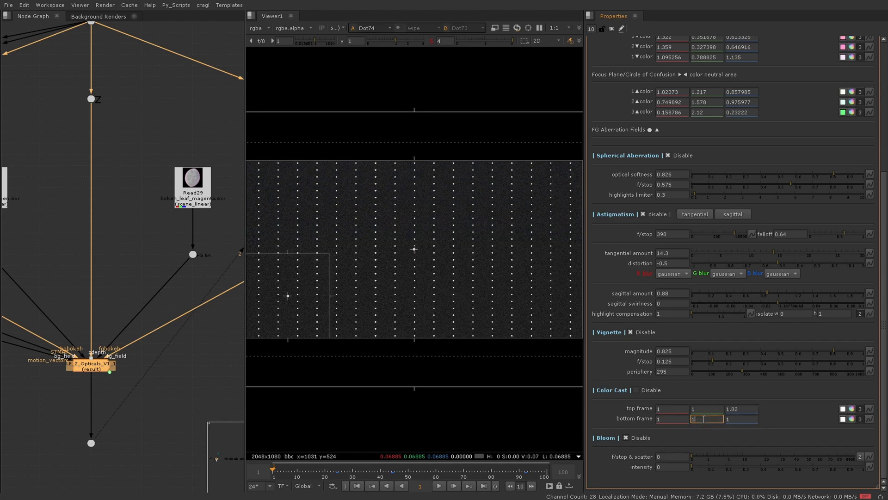
{"action": "key", "text": "Down"}
{"action": "key", "text": "Down"}
{"action": "key", "text": "Down"}
{"action": "key", "text": "Left"}
{"action": "key", "text": "Down"}
{"action": "key", "text": "Down"}
{"action": "key", "text": "Up"}
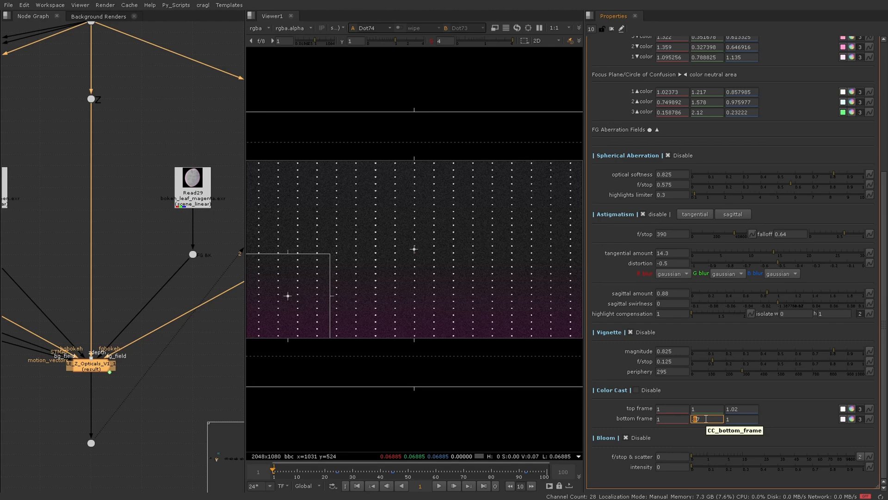
Bring the bottom frame's green value to 1.002 and reset the viewer saturation to 1.
{"action": "key", "text": "Up"}
{"action": "key", "text": "Up"}
{"action": "key", "text": "Down"}
{"action": "key", "text": "Right"}
{"action": "key", "text": "Up"}
{"action": "key", "text": "Left"}
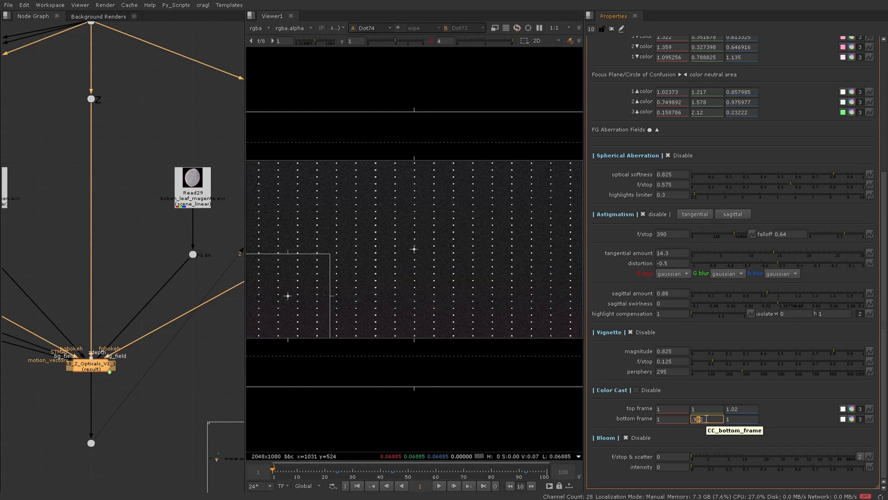
{"action": "key", "text": "Return"}
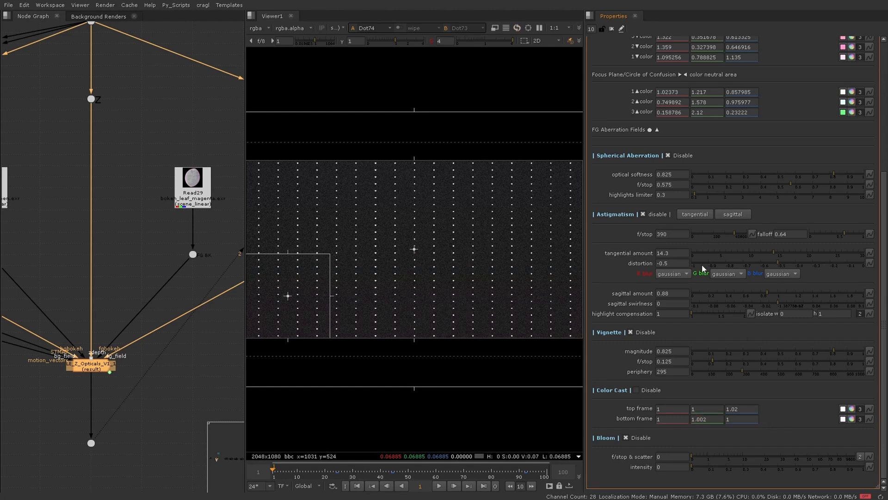
{"action": "left_click", "coordinate": [432, 41]}
Set the bottom frame's green value to 1.012 and disable Color Cast.
{"action": "left_click", "coordinate": [701, 420]}
{"action": "key", "text": "Up"}
{"action": "key", "text": "Down"}
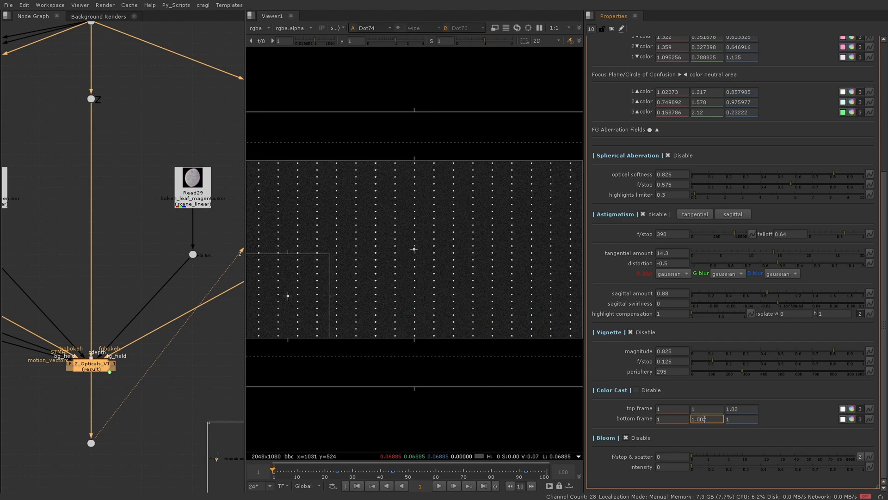
{"action": "key", "text": "Up"}
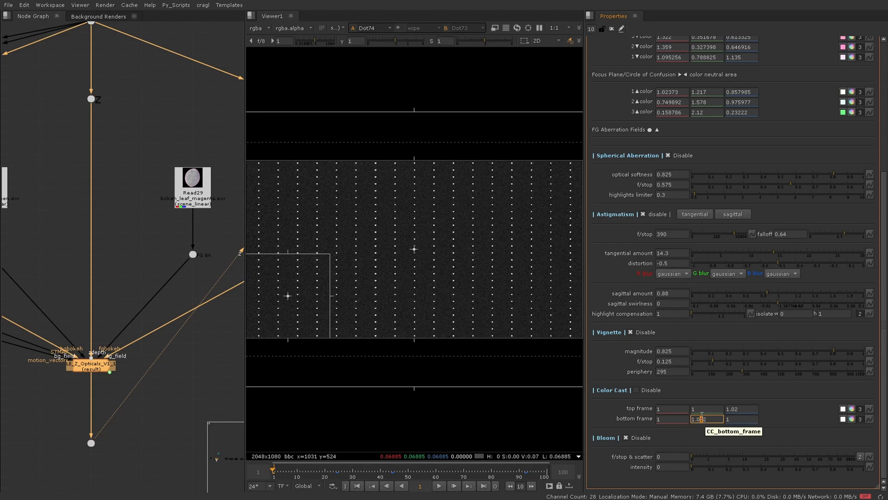
{"action": "left_click", "coordinate": [653, 390]}
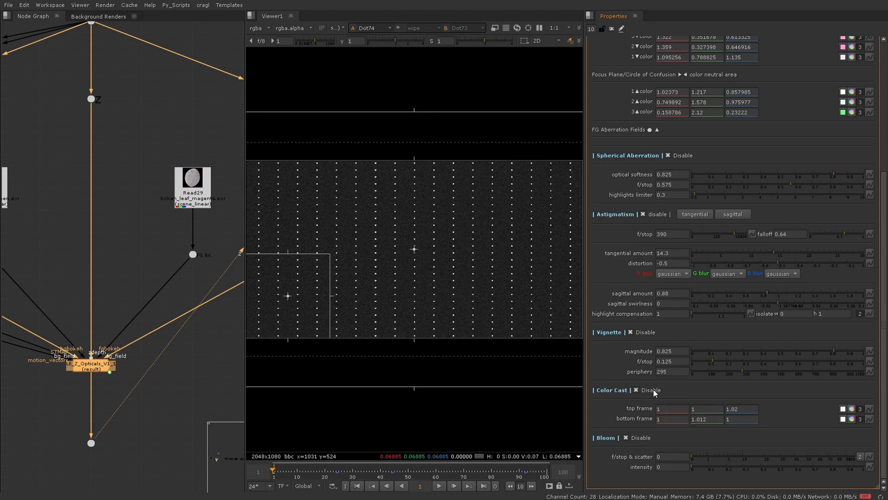
Enable Bloom and set its f/stop & scatter to 38.5 and intensity to 0.065.
{"action": "left_click", "coordinate": [642, 436]}
{"action": "left_click_drag", "start_coordinate": [698, 457], "coordinate": [792, 455]}
{"action": "scroll", "coordinate": [283, 330], "scroll_direction": "up", "scroll_amount": 4}
{"action": "left_click", "coordinate": [701, 466]}
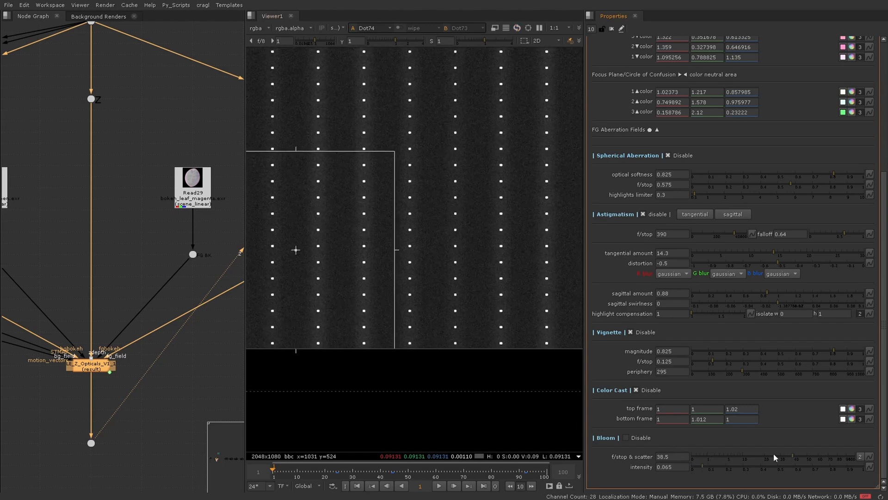
Increase Bloom's f/stop & scatter to 75 and its intensity to 0.135, viewing the glow around the dots up close.
{"action": "left_click_drag", "start_coordinate": [795, 457], "coordinate": [834, 457]}
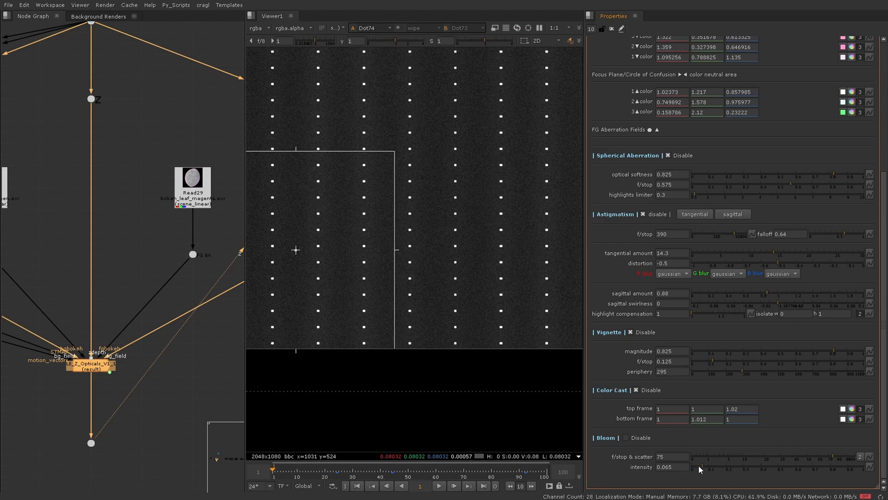
{"action": "mouse_move", "coordinate": [699, 465]}
{"action": "left_mouse_down"}
{"action": "mouse_move", "coordinate": [765, 461]}
{"action": "mouse_move", "coordinate": [701, 469]}
{"action": "mouse_move", "coordinate": [714, 472]}
{"action": "left_mouse_up"}
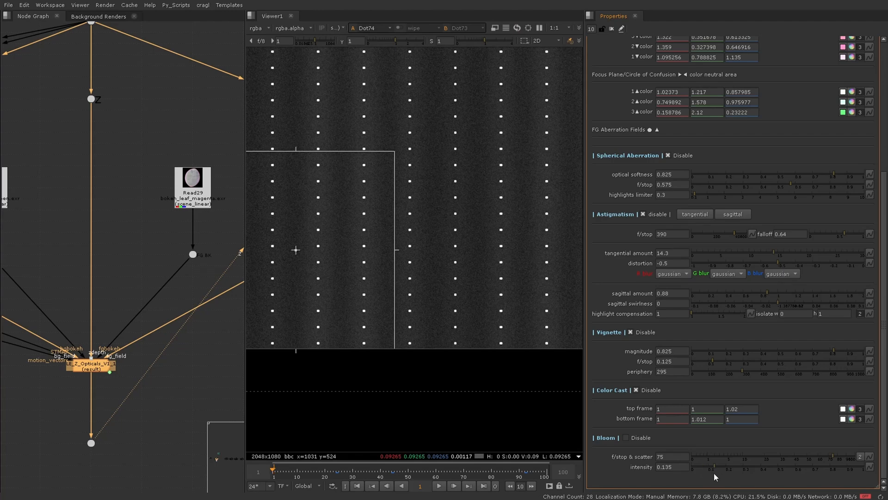
{"action": "scroll", "coordinate": [432, 379], "scroll_direction": "up", "scroll_amount": 2}
{"action": "middle_click_drag", "start_coordinate": [432, 378], "coordinate": [444, 456]}
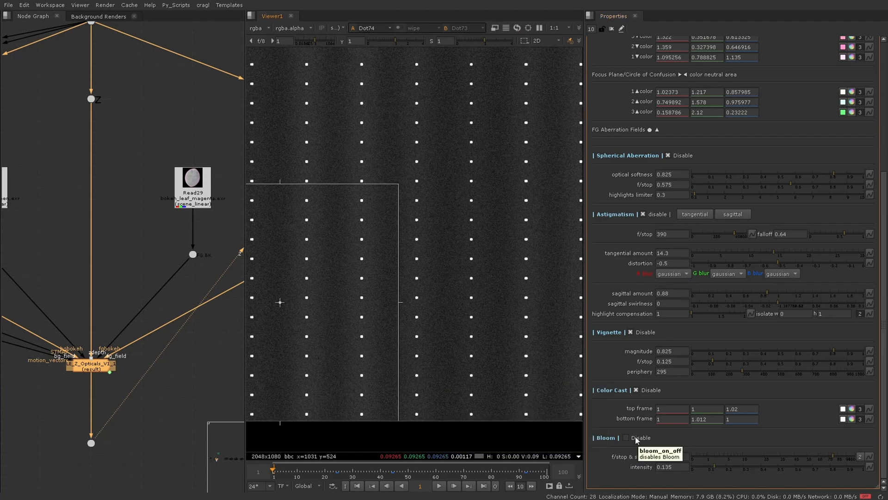
Enable Astigmatism again and examine the stretched dots near the frame's lower-left corner.
{"action": "scroll", "coordinate": [646, 442], "scroll_direction": "up", "scroll_amount": 5}
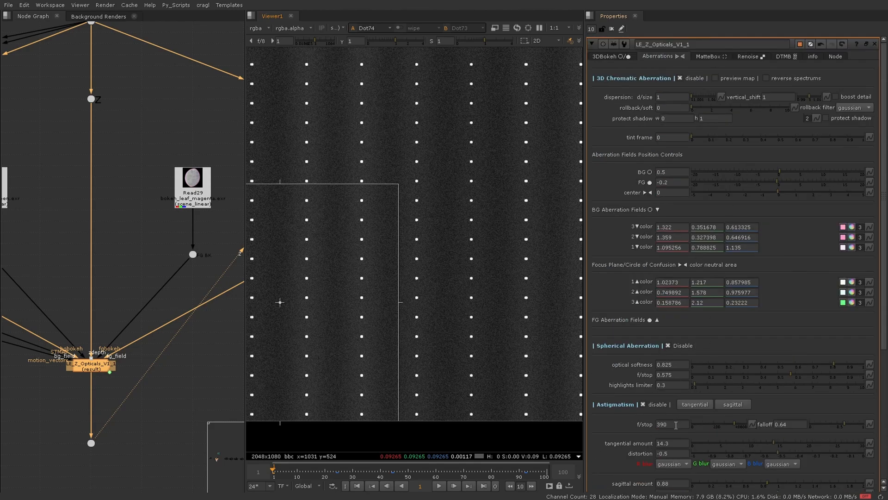
{"action": "scroll", "coordinate": [673, 422], "scroll_direction": "down", "scroll_amount": 1}
{"action": "scroll", "coordinate": [673, 422], "scroll_direction": "up", "scroll_amount": 1}
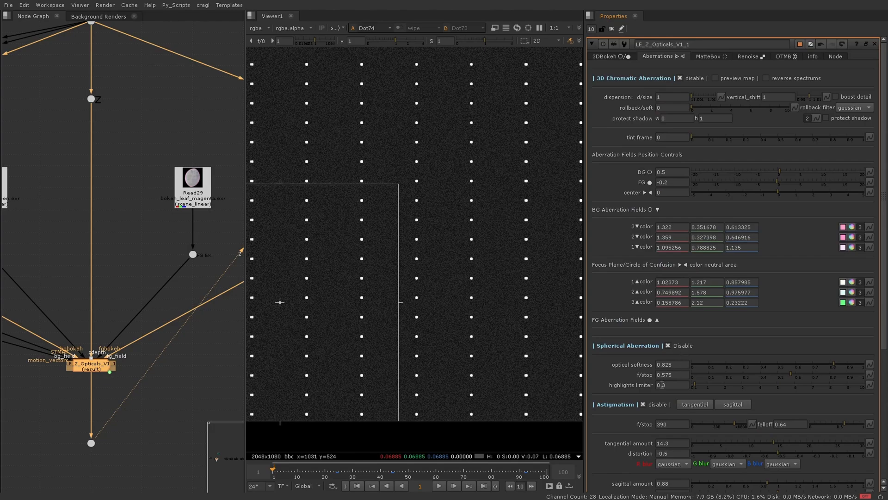
{"action": "left_click", "coordinate": [644, 404]}
{"action": "scroll", "coordinate": [417, 324], "scroll_direction": "down", "scroll_amount": 2}
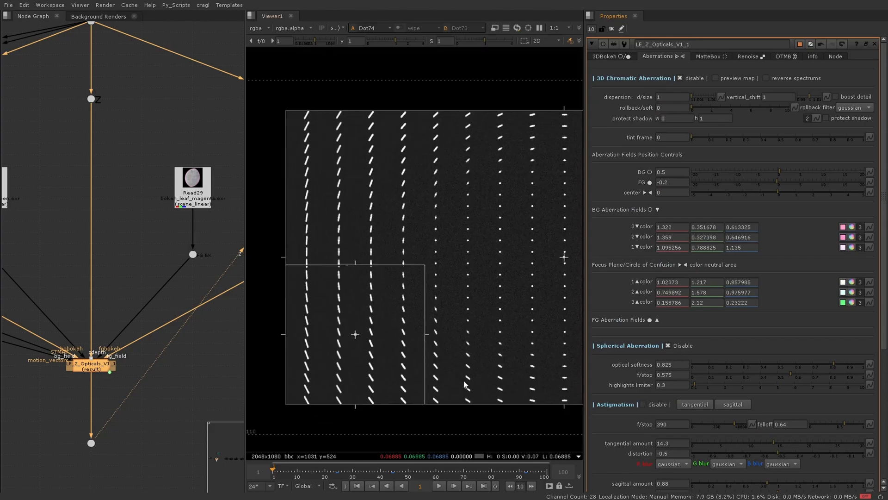
{"action": "scroll", "coordinate": [290, 365], "scroll_direction": "up", "scroll_amount": 1}
{"action": "scroll", "coordinate": [290, 365], "scroll_direction": "up", "scroll_amount": 1}
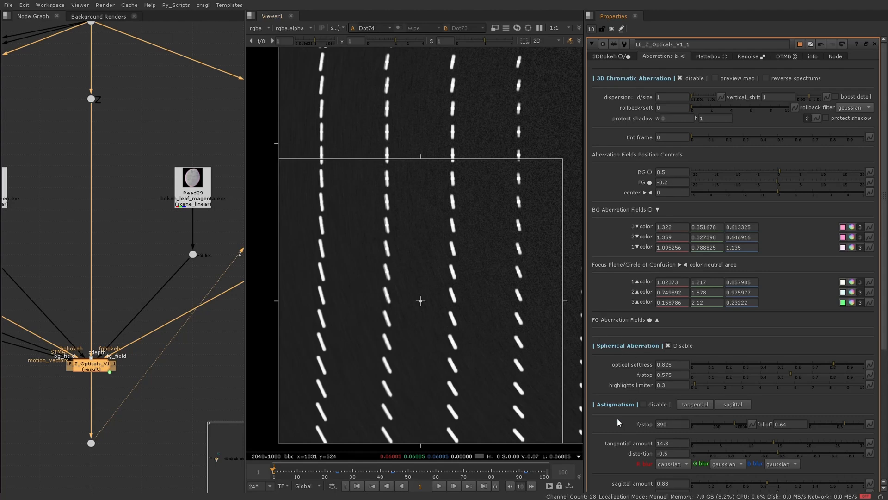
{"action": "scroll", "coordinate": [356, 414], "scroll_direction": "up", "scroll_amount": 1}
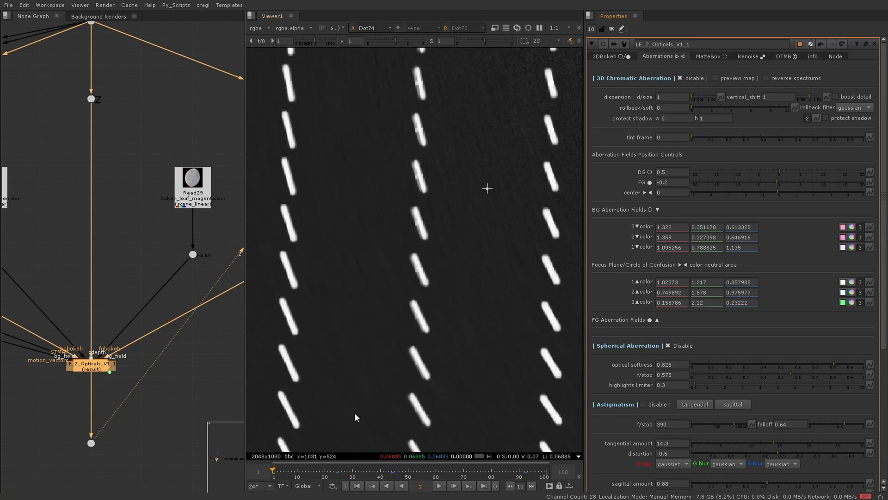
Switch Astigmatism off and on repeatedly to compare the dots and grain, ending with it disabled.
{"action": "left_click", "coordinate": [647, 405]}
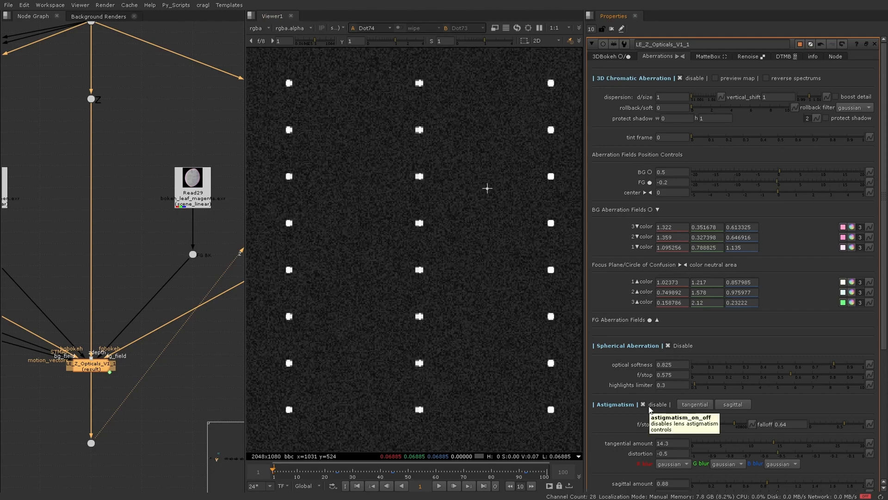
{"action": "left_click", "coordinate": [648, 404]}
{"action": "left_click", "coordinate": [648, 404]}
{"action": "left_click", "coordinate": [649, 405]}
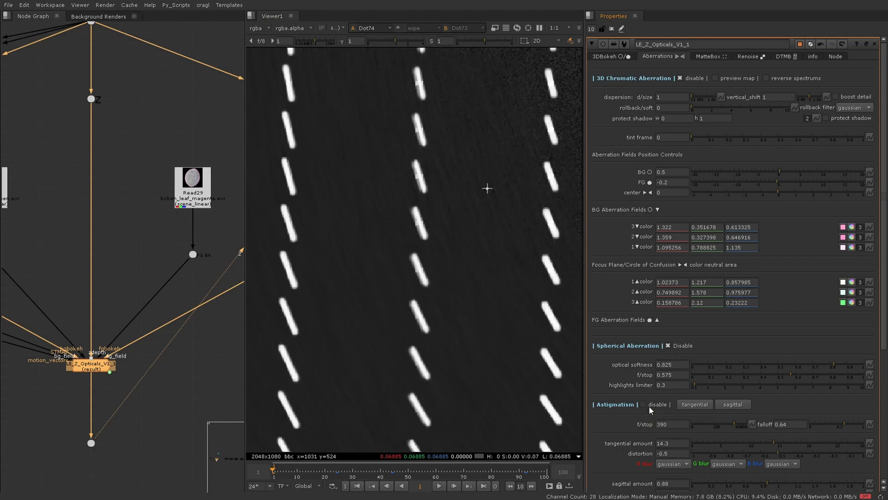
{"action": "left_click", "coordinate": [648, 406]}
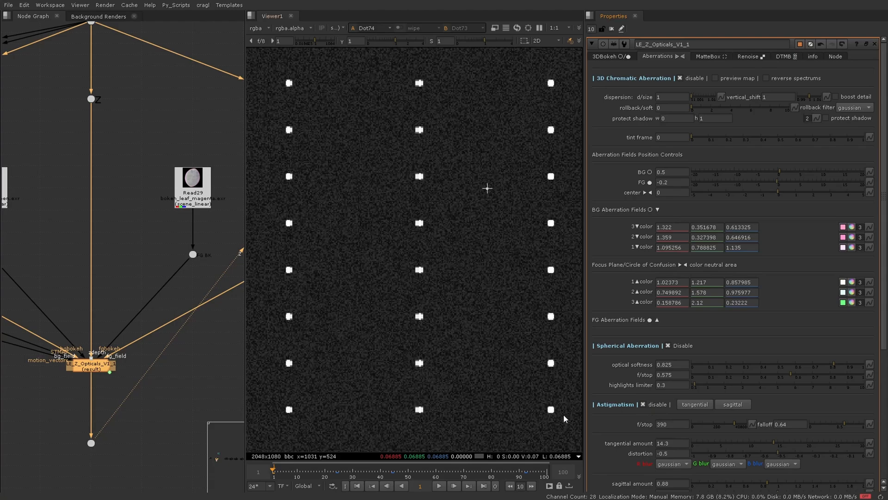
Compare the frame's left edge with Astigmatism on and off, leave it enabled, and inspect the transition to unaffected dots nearer the center.
{"action": "scroll", "coordinate": [418, 387], "scroll_direction": "down", "scroll_amount": 3}
{"action": "middle_click_drag", "start_coordinate": [404, 388], "coordinate": [452, 366]}
{"action": "scroll", "coordinate": [454, 368], "scroll_direction": "up", "scroll_amount": 2}
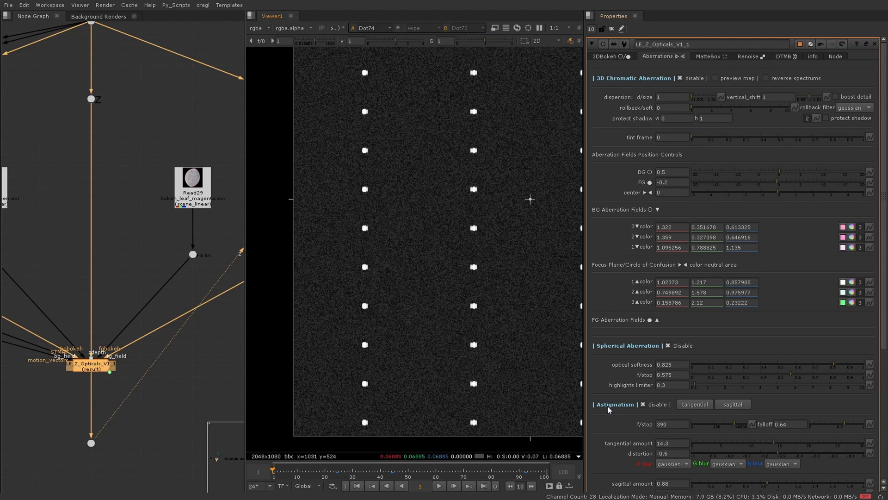
{"action": "left_click", "coordinate": [655, 404]}
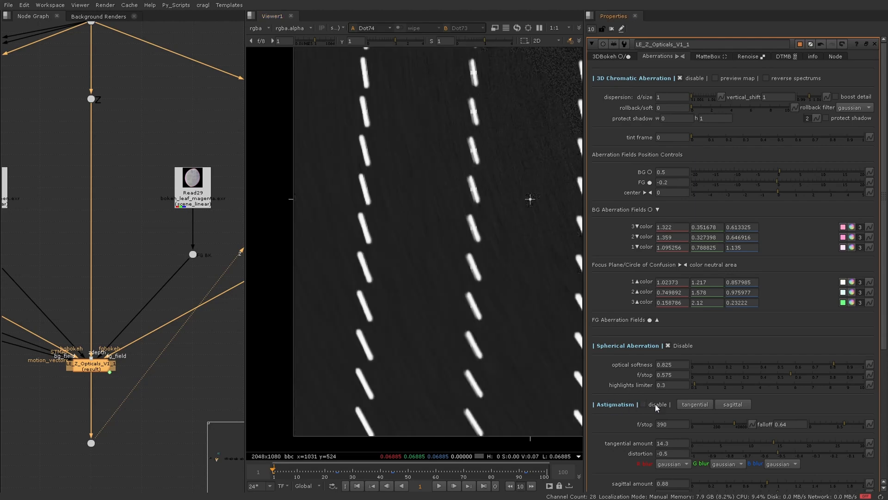
{"action": "left_click", "coordinate": [655, 404]}
{"action": "left_click", "coordinate": [656, 404]}
{"action": "left_click", "coordinate": [656, 403]}
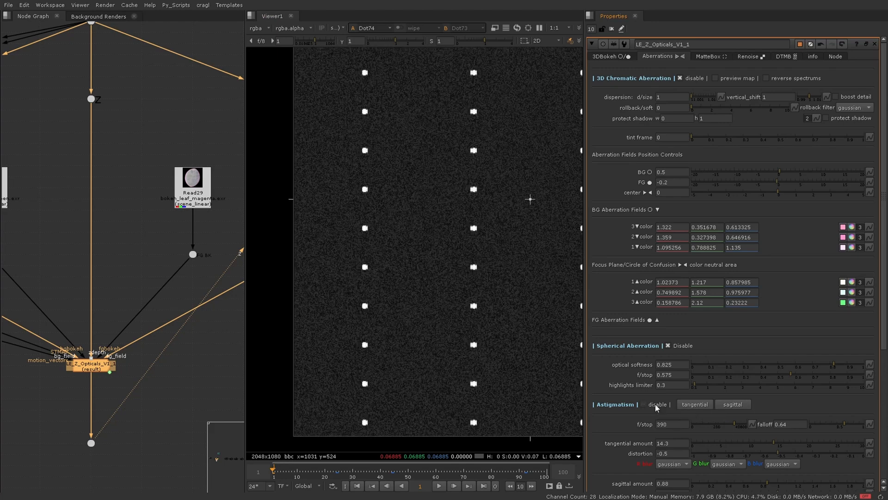
{"action": "left_click", "coordinate": [655, 404]}
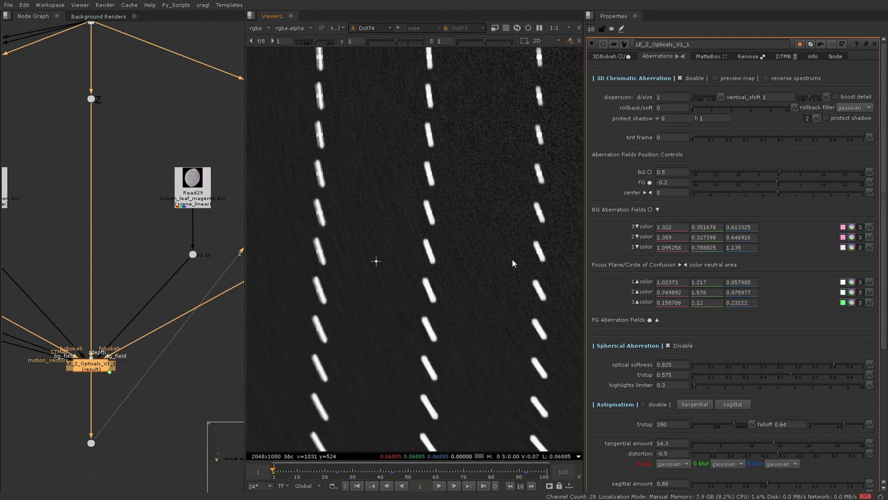
{"action": "scroll", "coordinate": [310, 331], "scroll_direction": "down", "scroll_amount": 2}
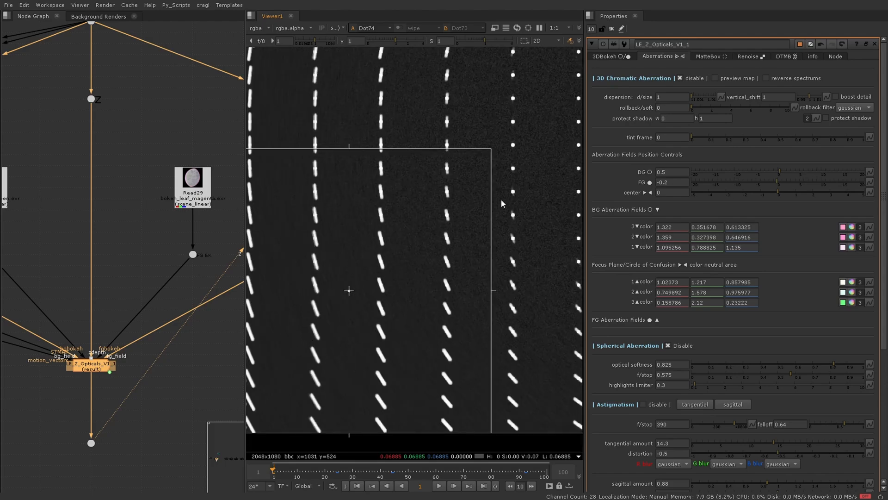
{"action": "scroll", "coordinate": [546, 202], "scroll_direction": "up", "scroll_amount": 4}
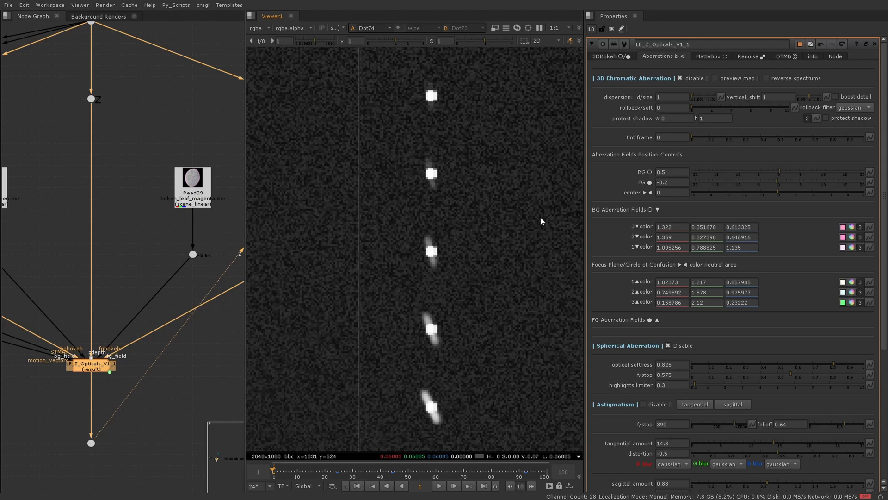
Examine how the astigmatism stretch changes from the frame's lower-left area to its center, and inspect the central grain up close.
{"action": "scroll", "coordinate": [494, 283], "scroll_direction": "down", "scroll_amount": 2}
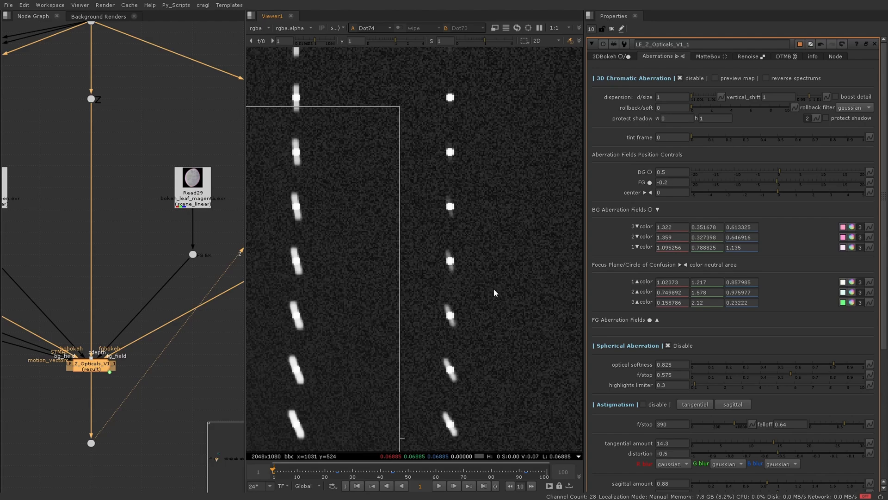
{"action": "scroll", "coordinate": [494, 288], "scroll_direction": "down", "scroll_amount": 3}
{"action": "left_click_drag", "start_coordinate": [401, 423], "coordinate": [490, 275]}
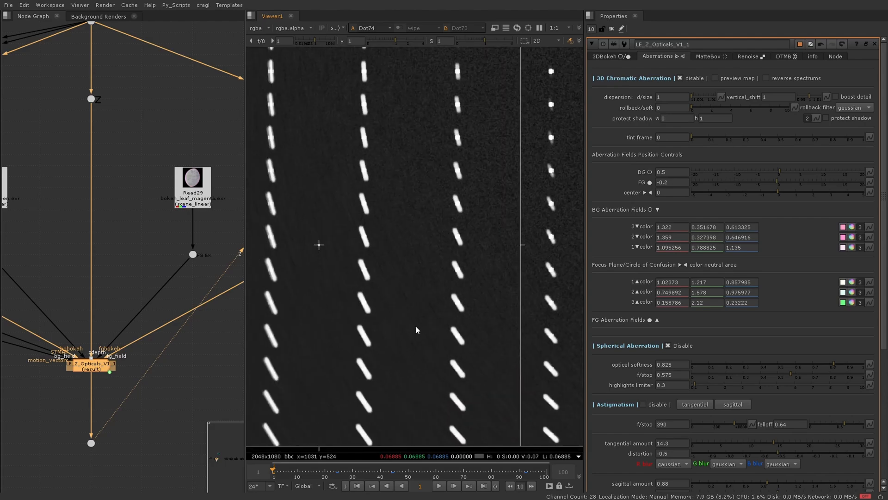
{"action": "scroll", "coordinate": [416, 327], "scroll_direction": "down", "scroll_amount": 2}
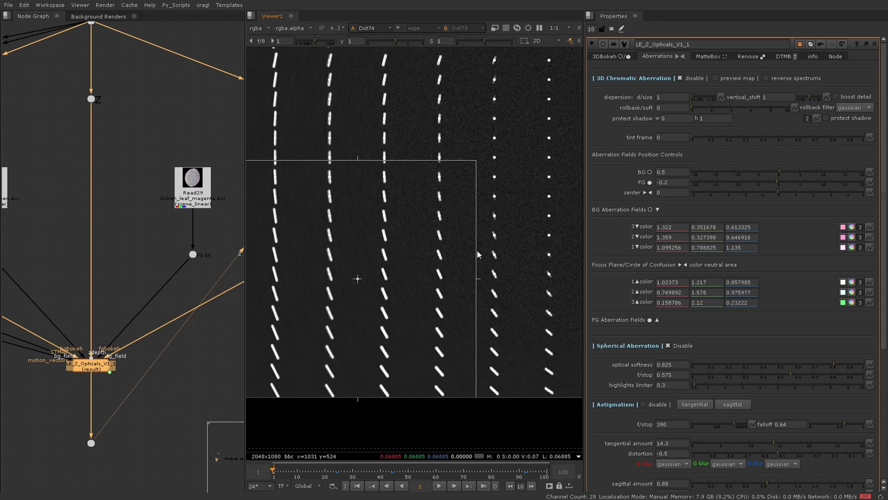
{"action": "middle_click_drag", "start_coordinate": [502, 244], "coordinate": [256, 367]}
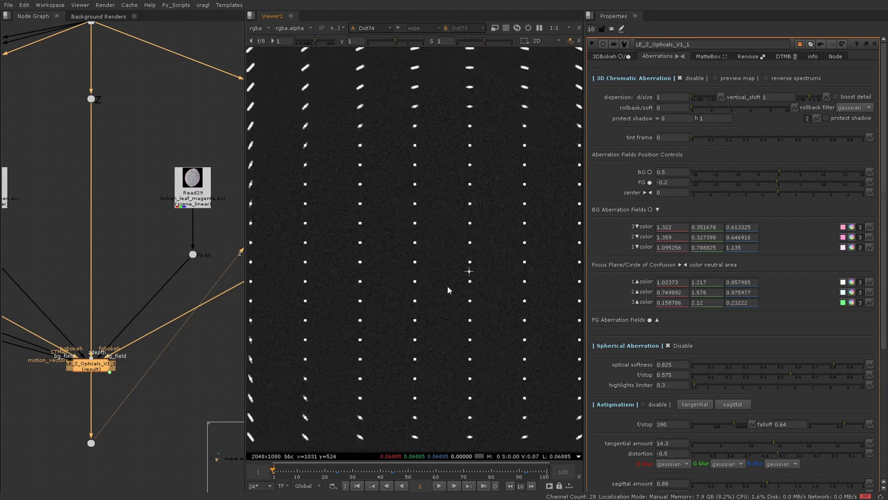
{"action": "scroll", "coordinate": [448, 285], "scroll_direction": "up", "scroll_amount": 4}
{"action": "scroll", "coordinate": [454, 285], "scroll_direction": "up", "scroll_amount": 3}
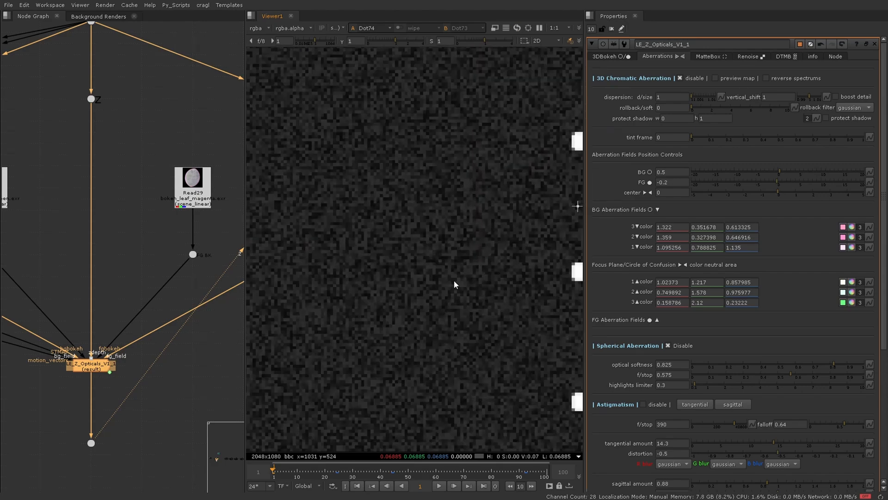
Inspect the stretched dots and the grain between them near the frame's lower-left corner for comparison with the center.
{"action": "scroll", "coordinate": [454, 281], "scroll_direction": "down", "scroll_amount": 7}
{"action": "middle_click_drag", "start_coordinate": [325, 390], "coordinate": [607, 262]}
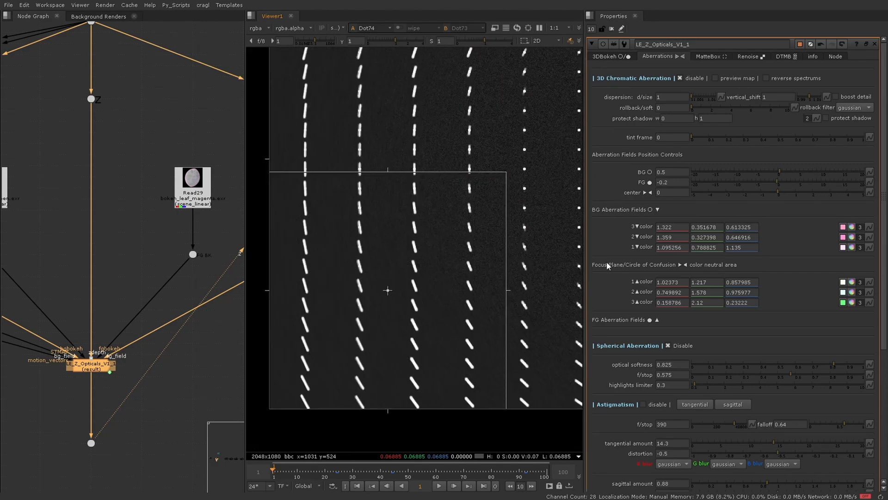
{"action": "scroll", "coordinate": [286, 346], "scroll_direction": "up", "scroll_amount": 5}
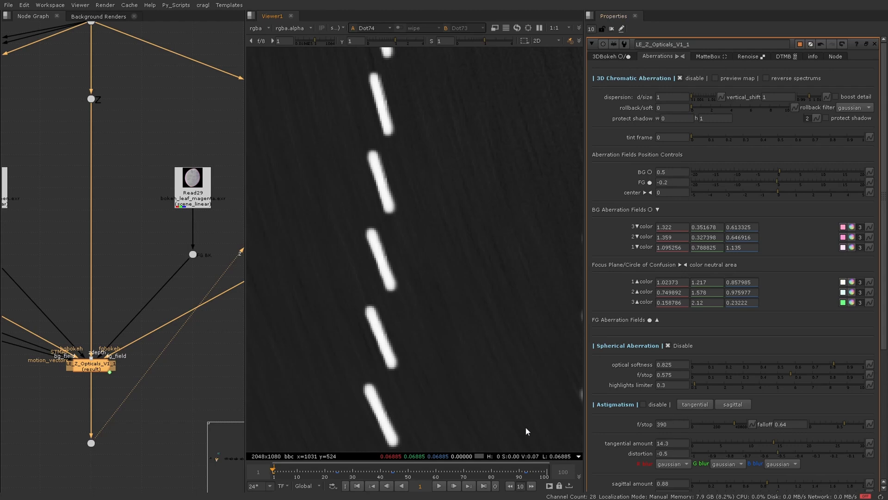
{"action": "scroll", "coordinate": [447, 415], "scroll_direction": "down", "scroll_amount": 2}
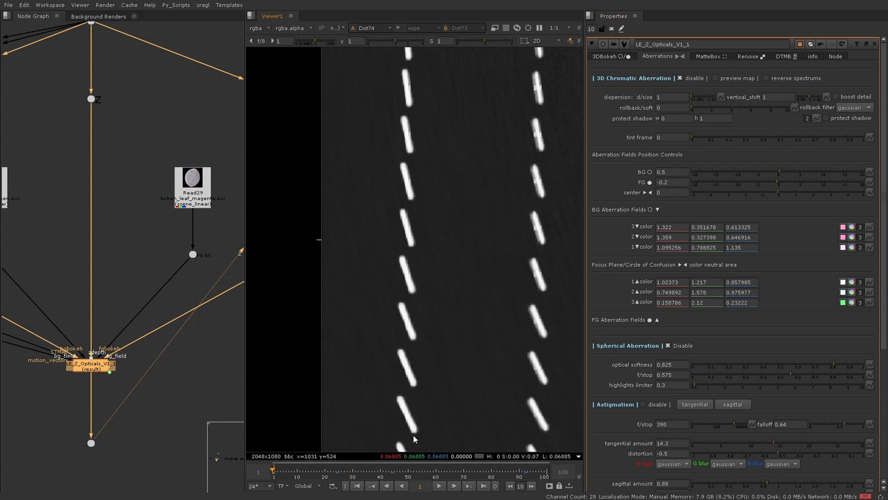
{"action": "scroll", "coordinate": [420, 422], "scroll_direction": "down", "scroll_amount": 3}
{"action": "scroll", "coordinate": [368, 277], "scroll_direction": "up", "scroll_amount": 4}
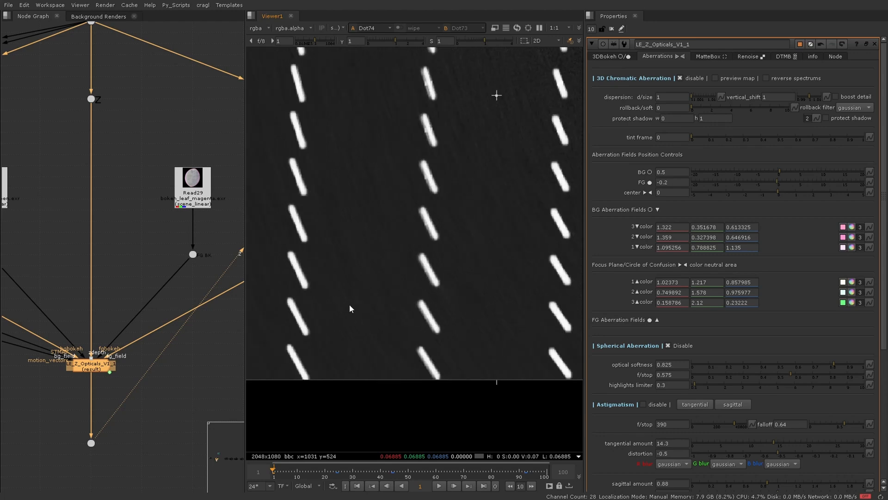